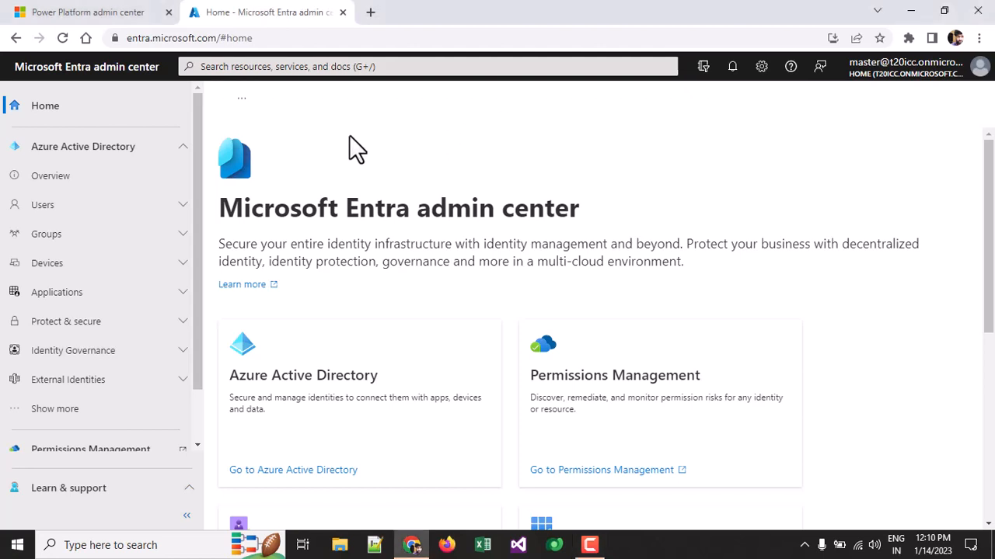
Open the Azure Active Directory overview and review the tenant's basic information, alerts and feed
left_click(339, 472)
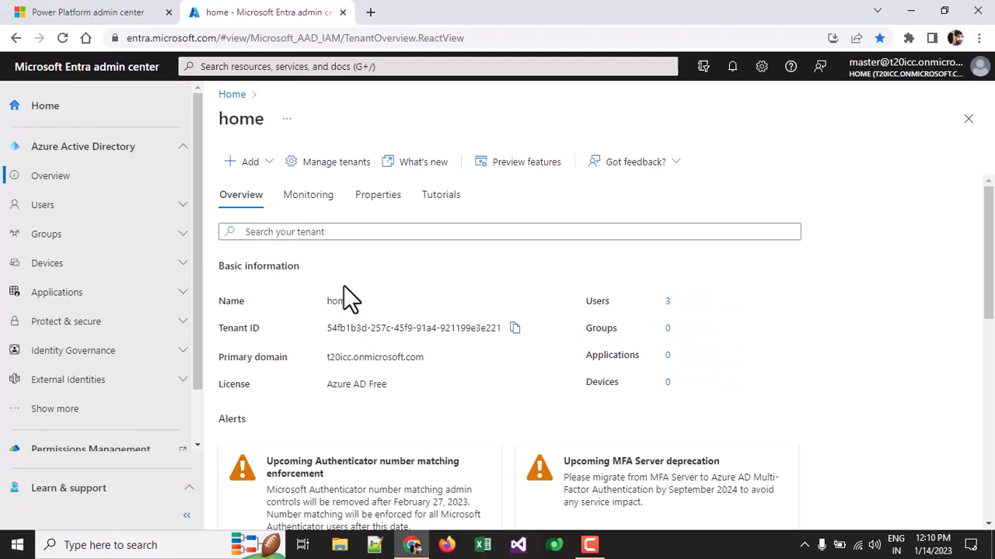
scroll(314, 322, "down", 2)
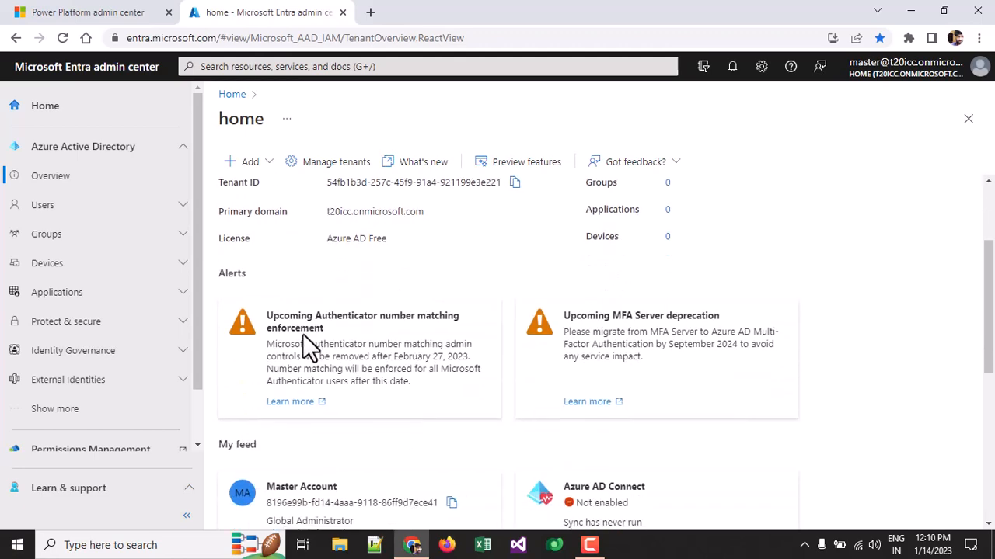
scroll(310, 345, "up", 3)
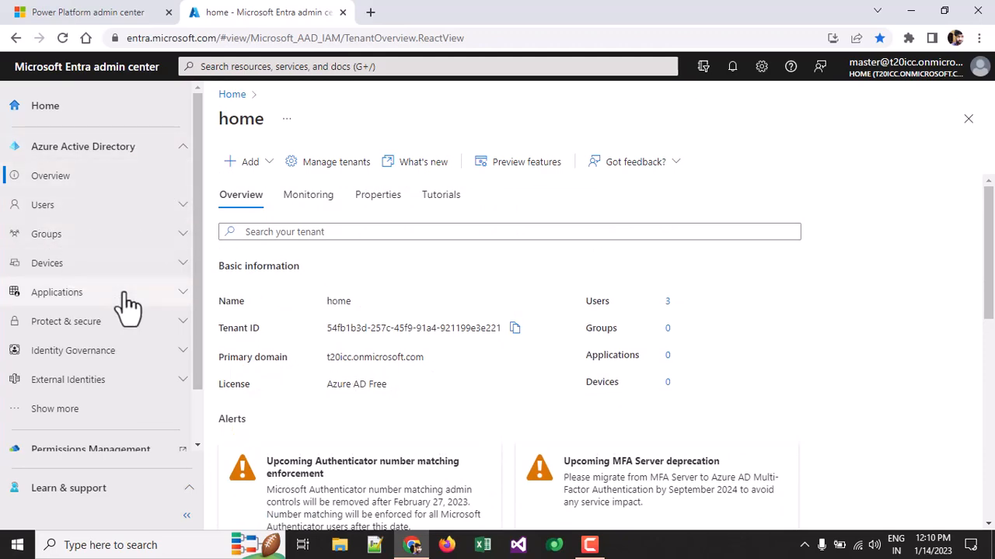
scroll(311, 287, "down", 1)
scroll(331, 284, "up", 1)
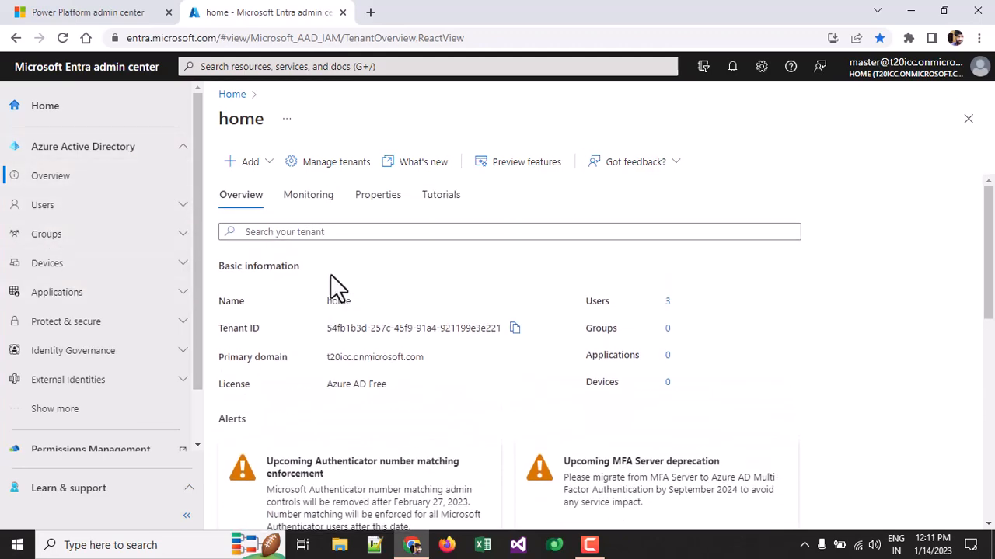
scroll(396, 324, "down", 3)
scroll(435, 303, "up", 1)
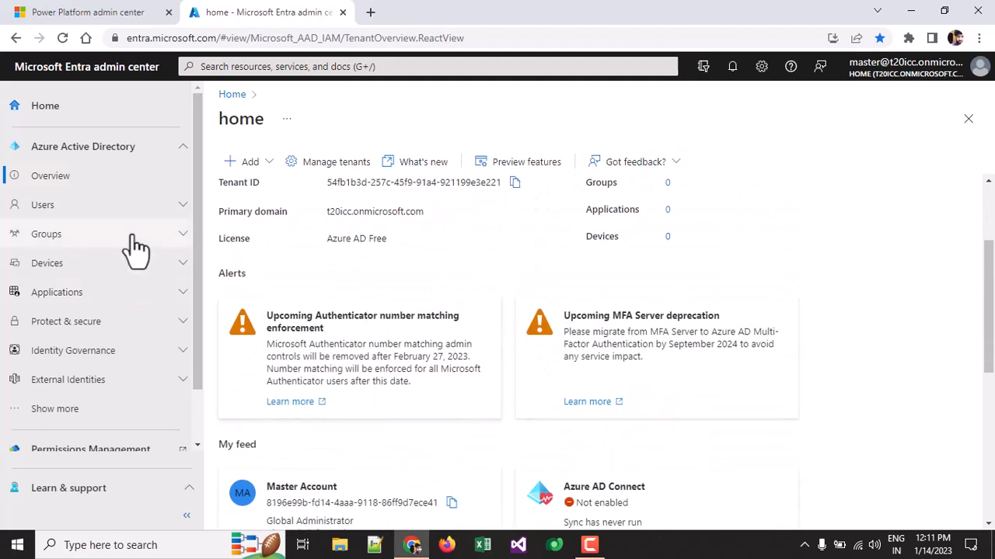
Open the list of all users in the directory and look through the existing accounts
left_click(132, 210)
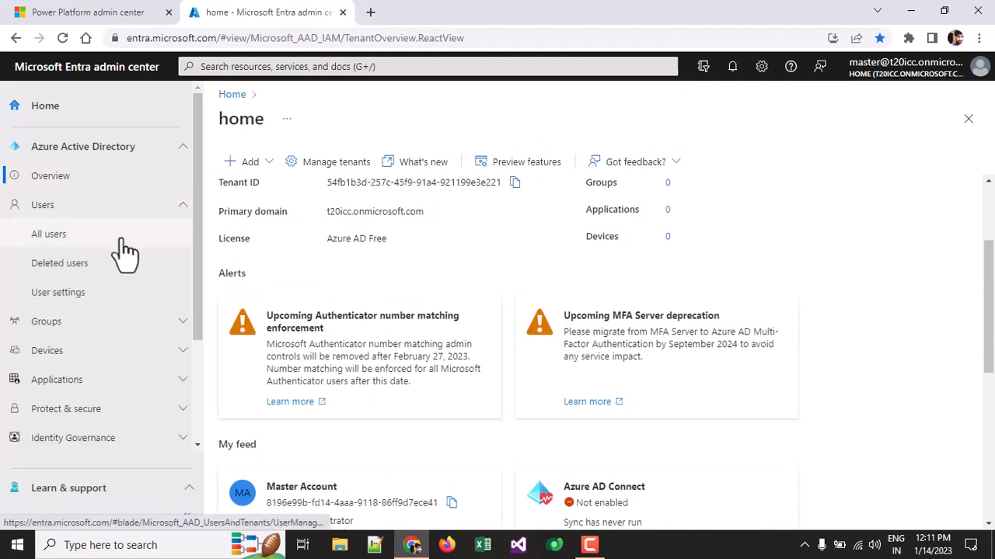
left_click(122, 236)
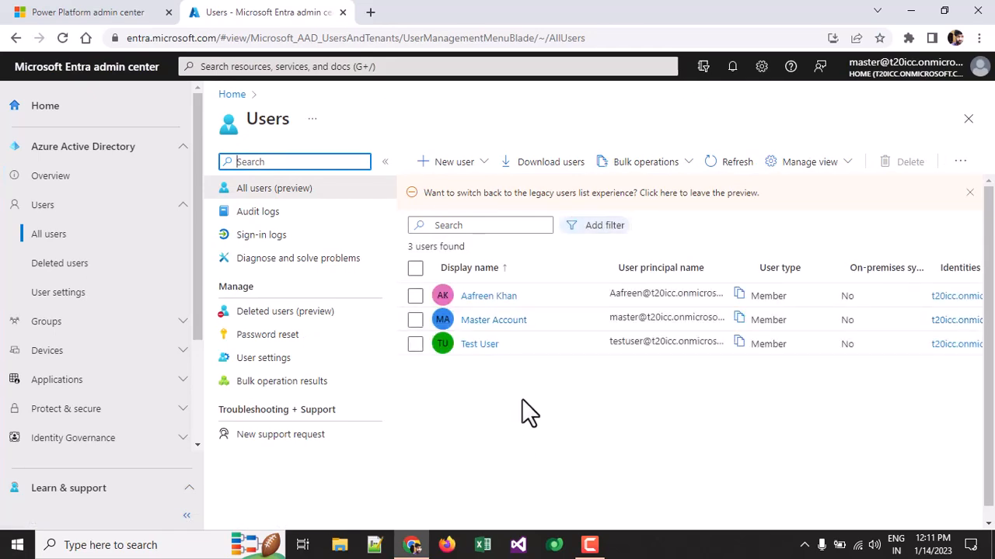
scroll(532, 387, "down", 2)
scroll(529, 400, "up", 2)
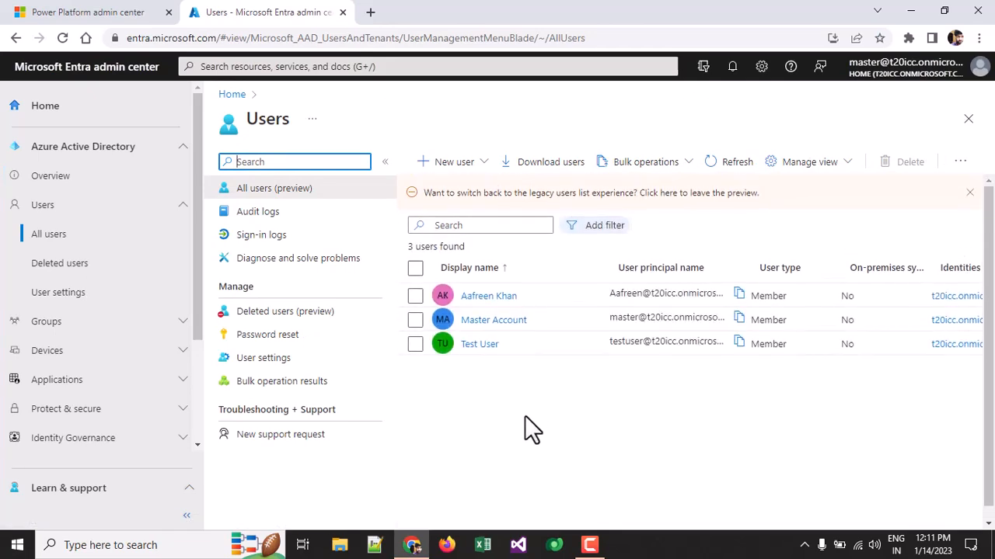
Start creating a new internal user in the organization and make the User name field ready for entry
left_click(453, 165)
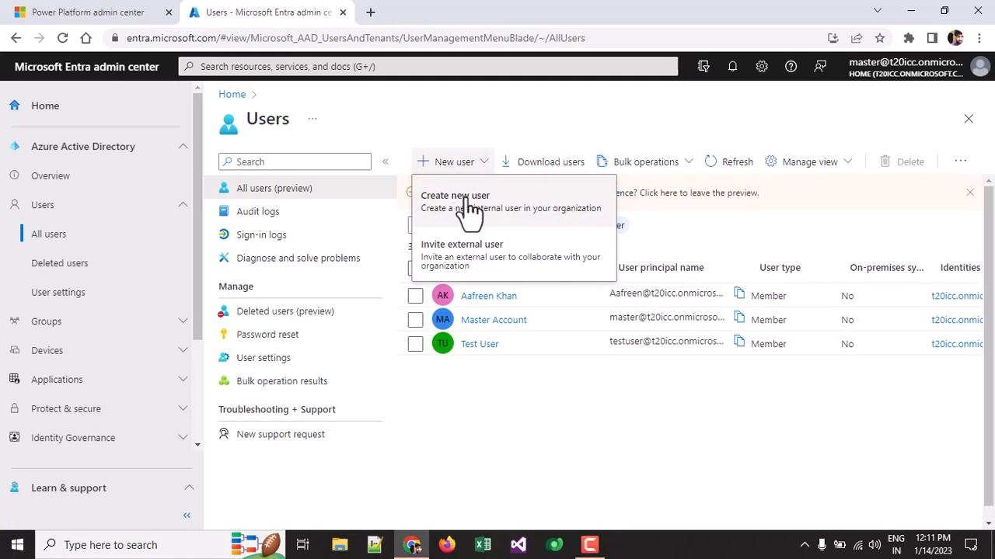
left_click(469, 201)
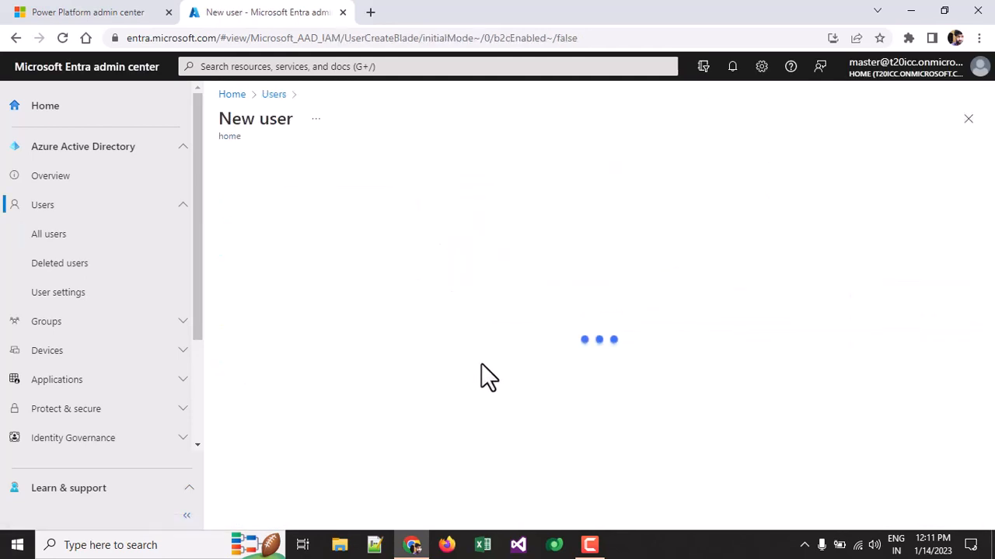
scroll(451, 334, "down", 3)
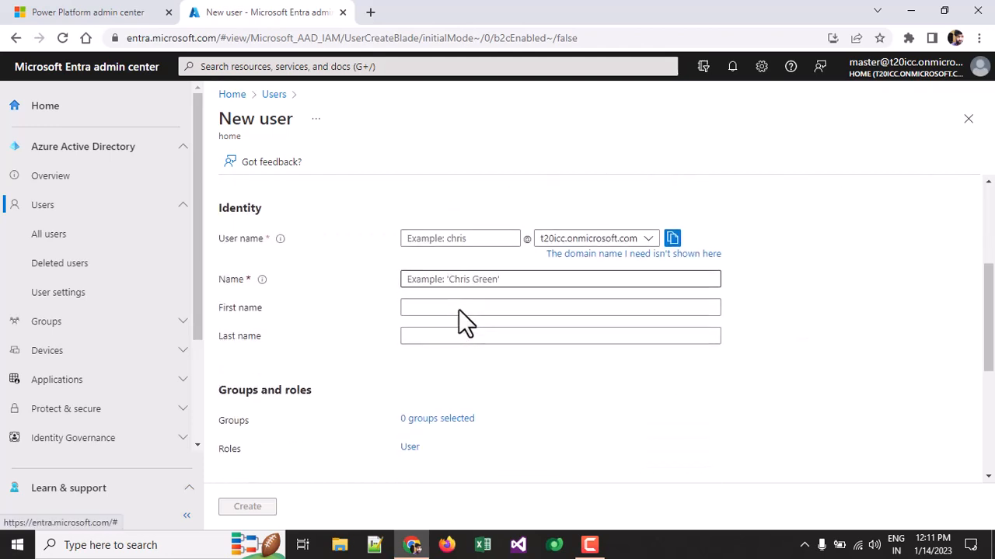
scroll(479, 314, "up", 3)
left_click(480, 453)
scroll(520, 362, "down", 1)
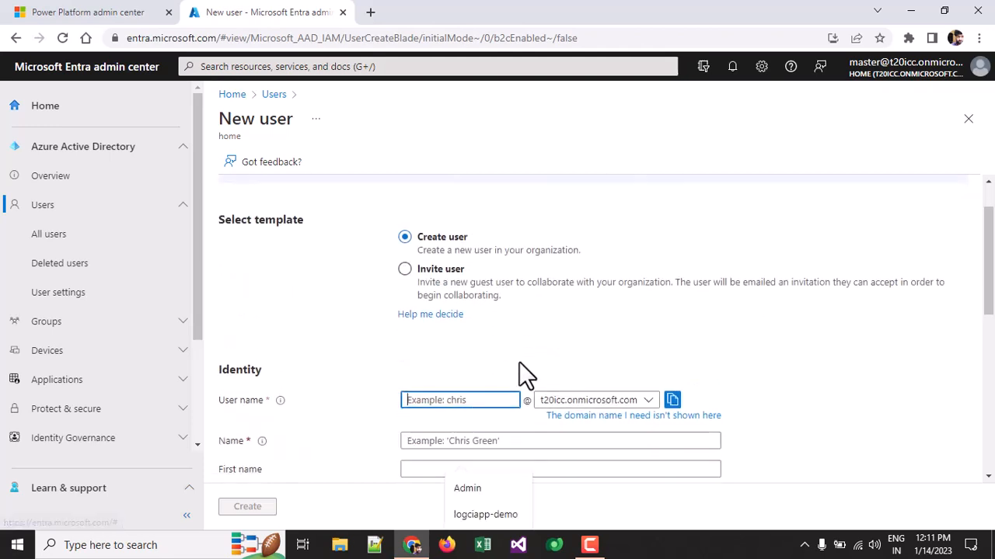
type("Sales")
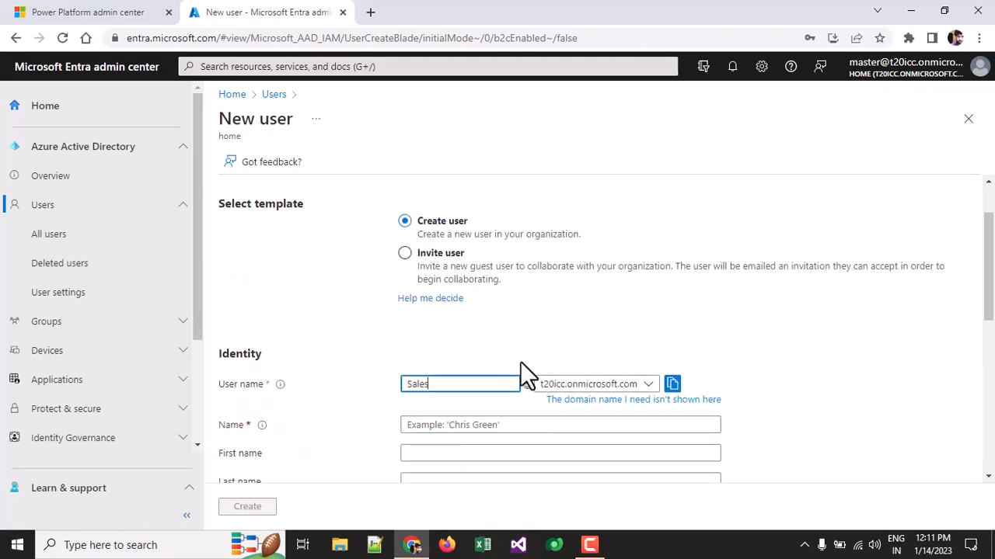
key("BackSpace")
key("BackSpace")
key("BackSpace")
key("BackSpace")
key("BackSpace")
key("BackSpace")
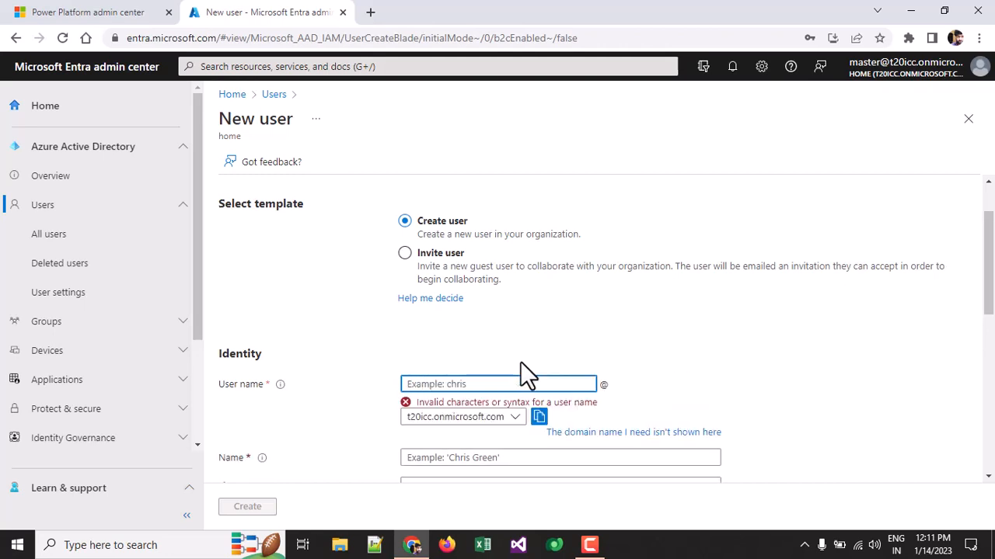
Set the new account's user name to salesuser, check the available domain names and move on to the Name field
type("salesuser")
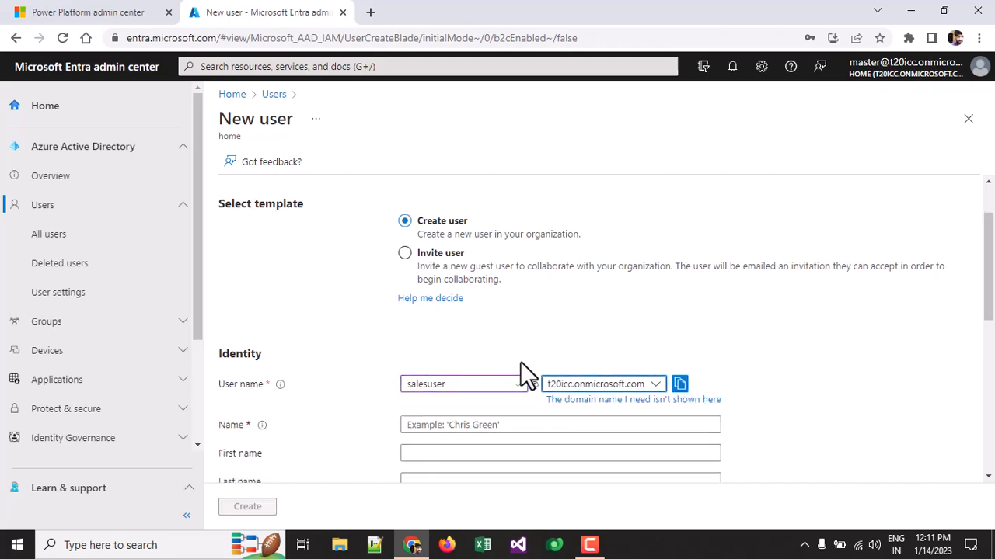
key("Tab")
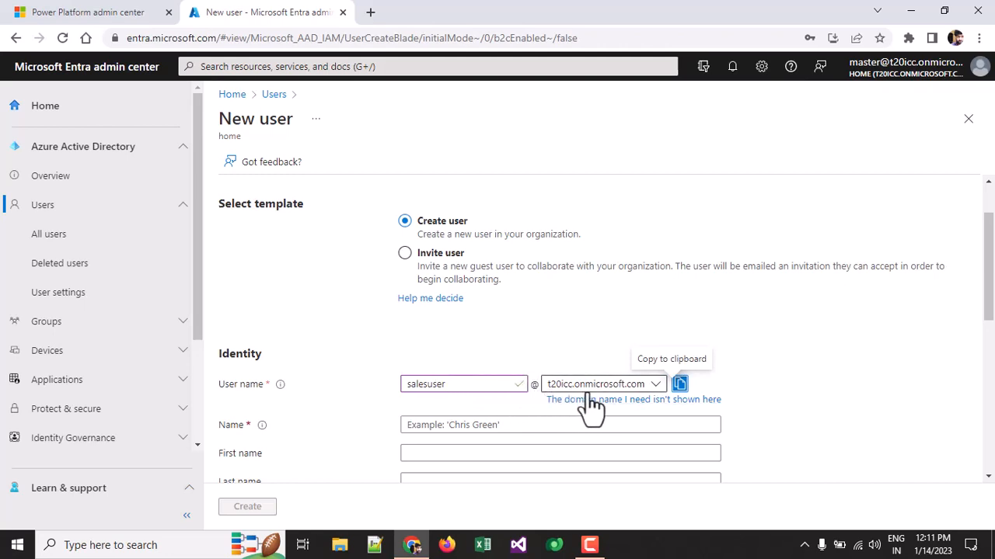
scroll(593, 411, "down", 2)
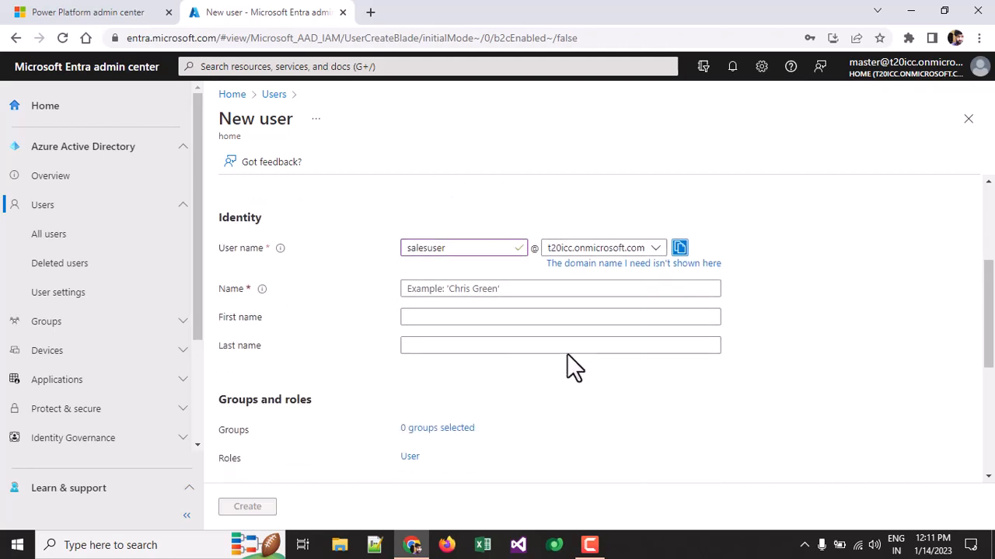
left_click(584, 241)
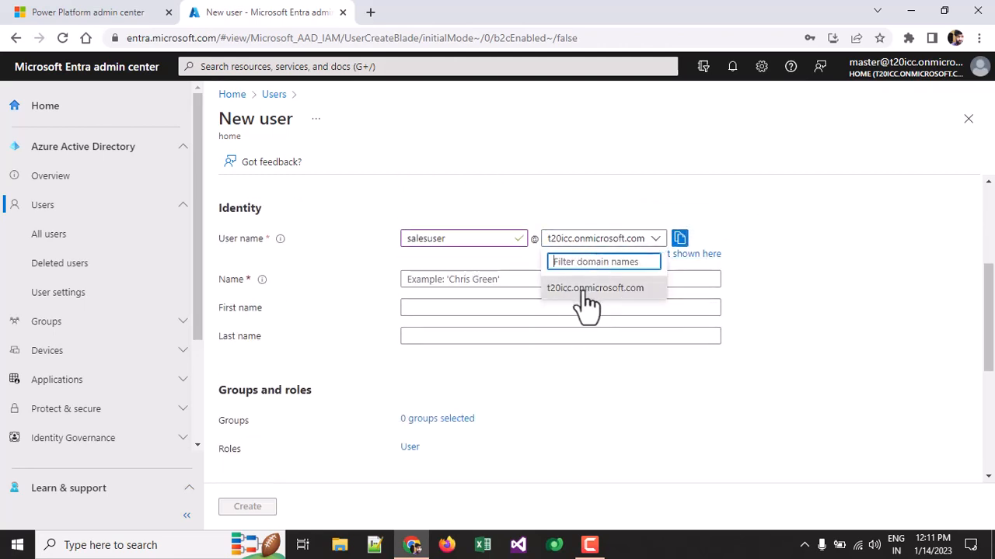
left_click(486, 280)
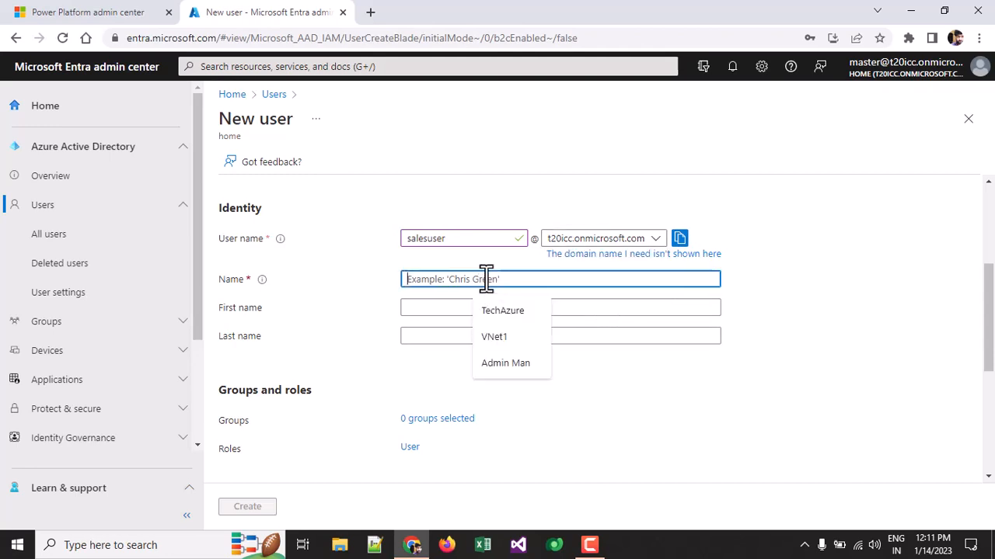
type("Sa")
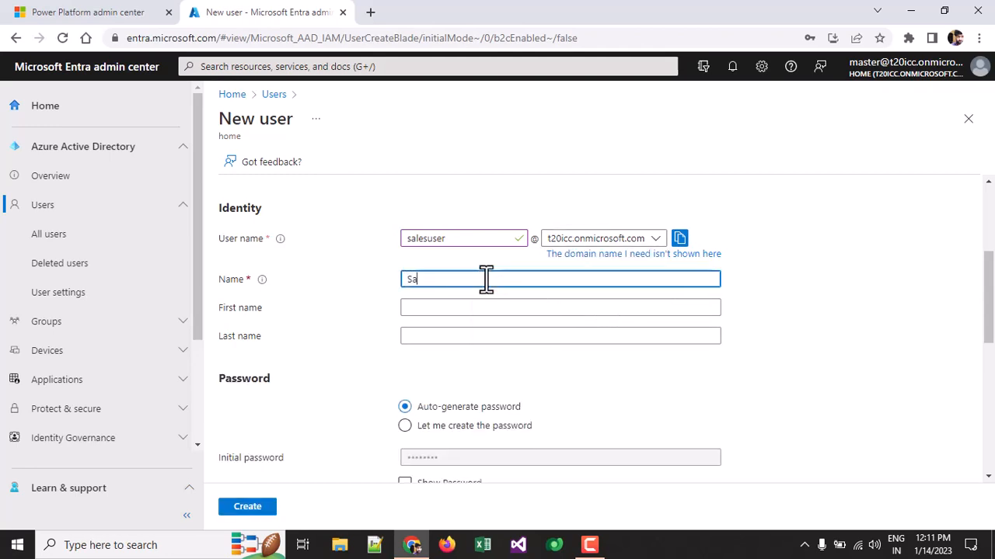
type("le")
key("BackSpace")
key("BackSpace")
key("BackSpace")
key("BackSpace")
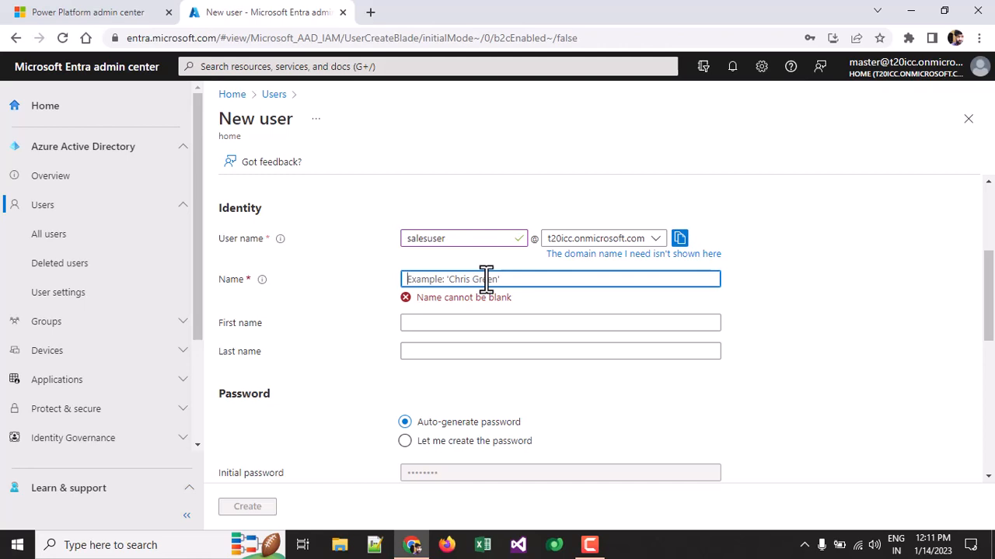
Set the new user's name to CRM Trial, with first name CRM and last name Trial
type("CRM Trial")
key("Tab")
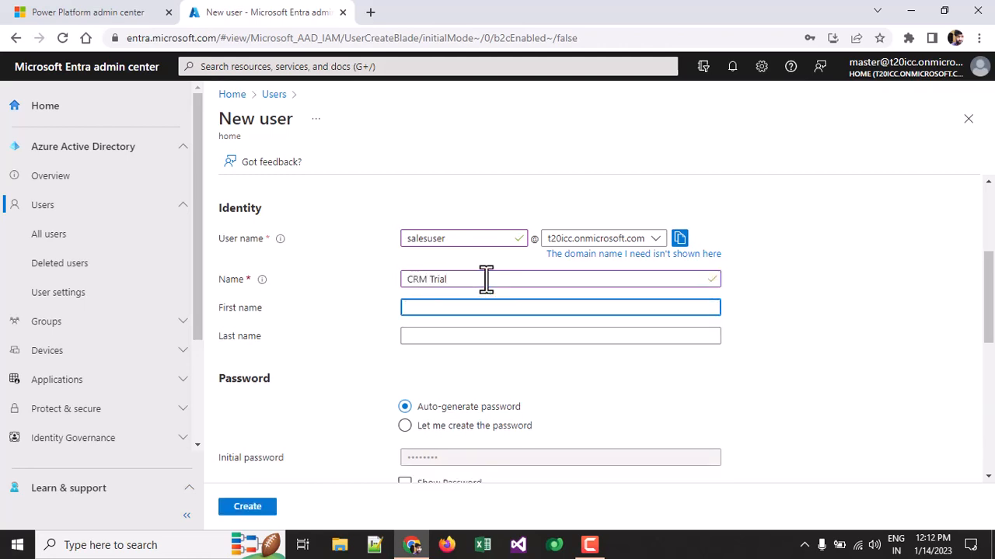
type("CRM")
key("Tab")
type("Trial")
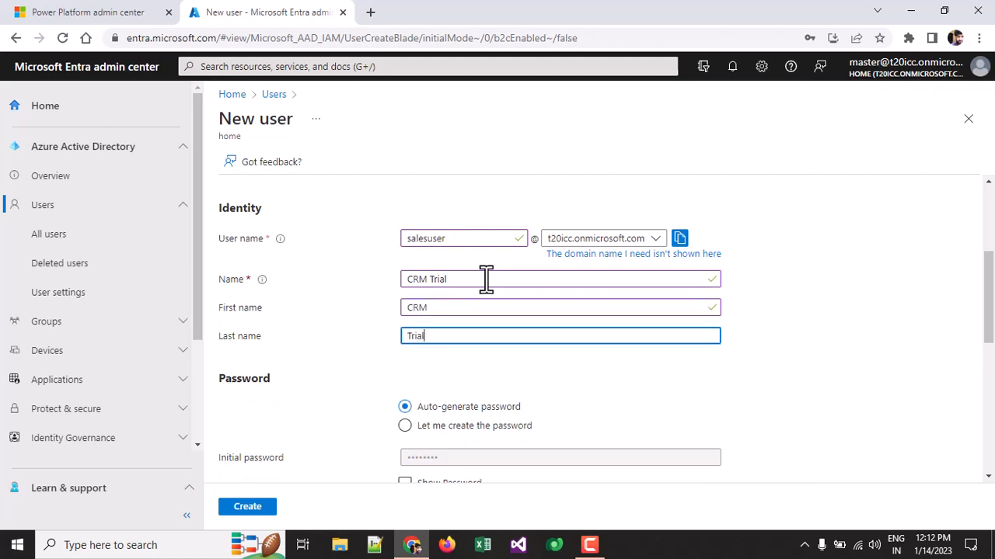
key("Tab")
Choose to create the password manually and enter the new user's initial password
scroll(491, 291, "down", 2)
left_click(470, 282)
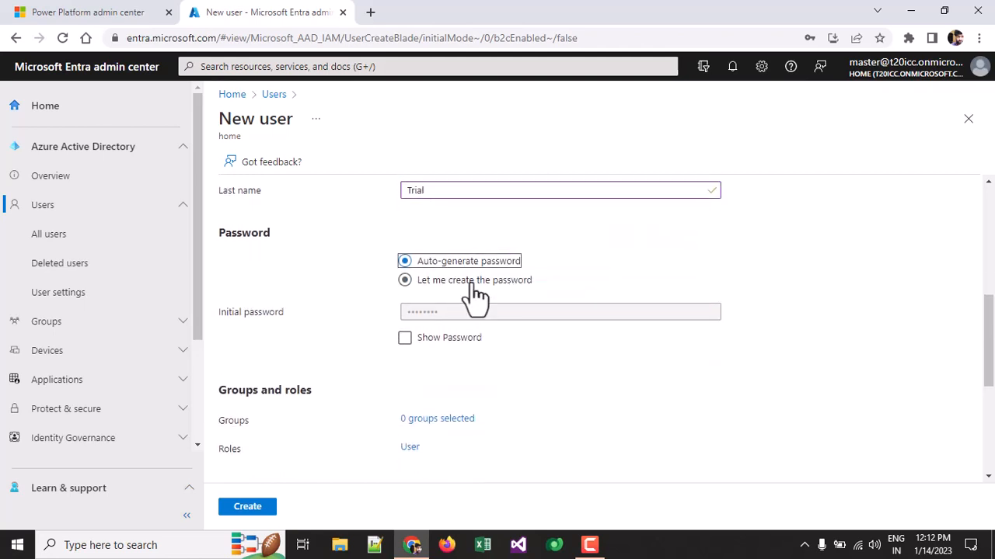
left_click(483, 311)
type("*******")
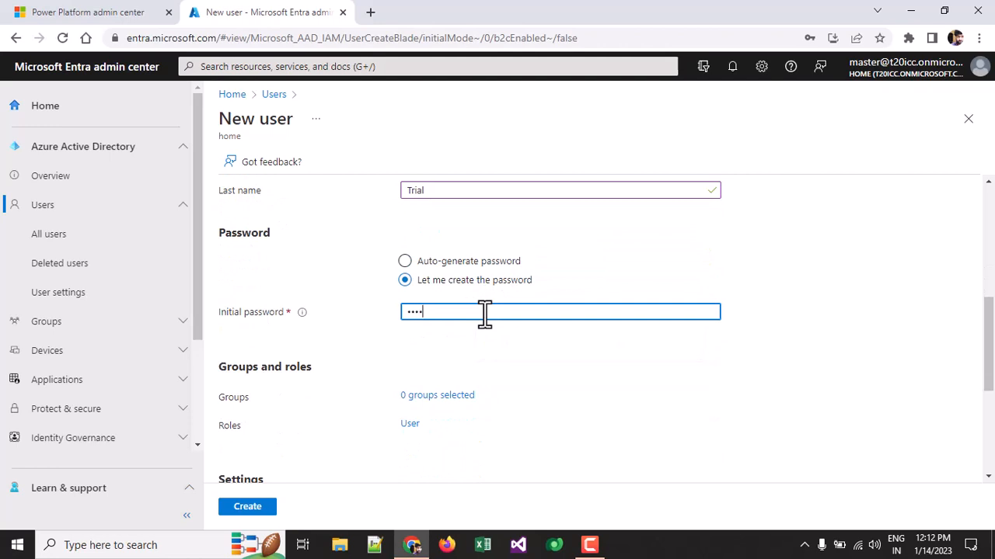
type("**")
Review the identity, password, and groups and roles entries of the new user form
scroll(665, 264, "up", 3)
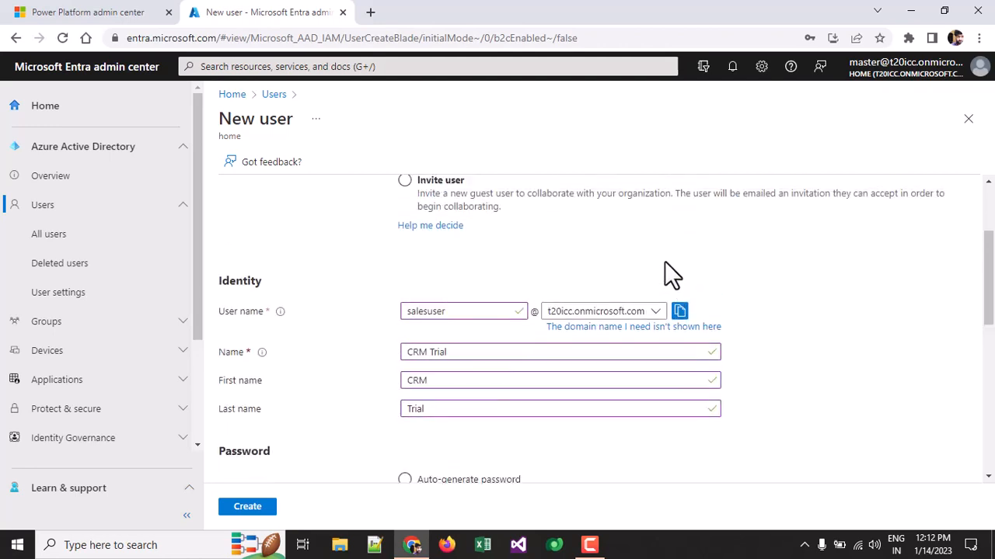
scroll(664, 280, "down", 3)
scroll(661, 286, "up", 3)
scroll(620, 275, "down", 2)
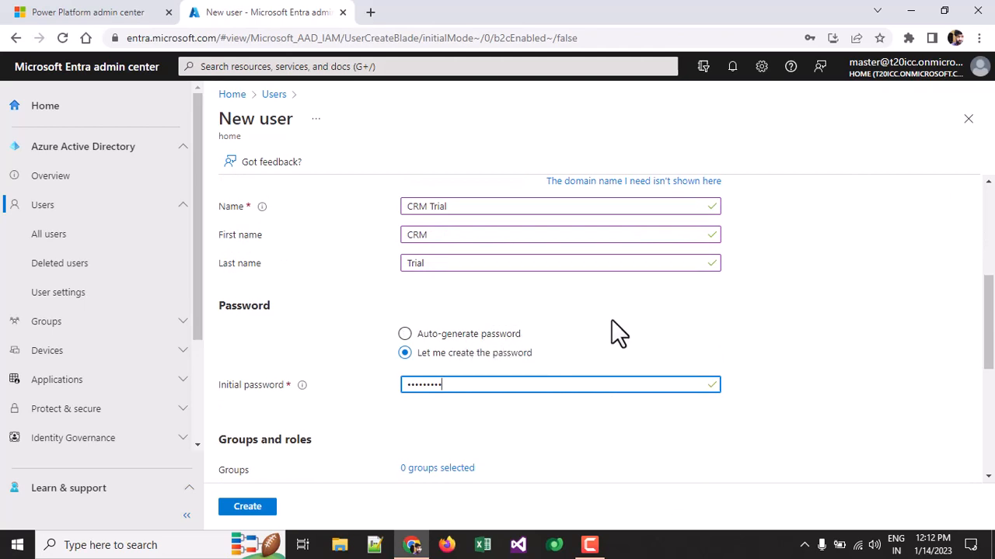
scroll(612, 320, "down", 2)
scroll(573, 303, "up", 6)
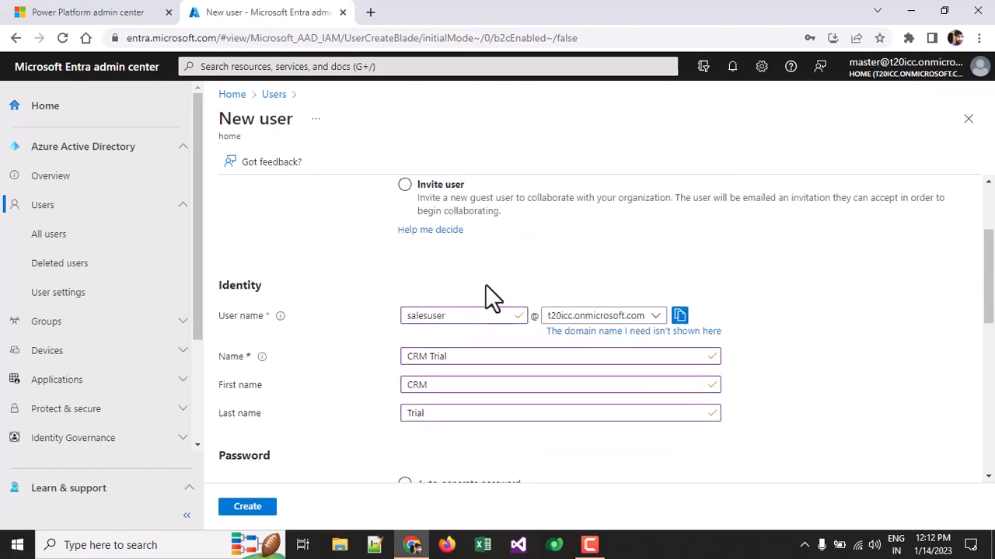
scroll(432, 295, "down", 2)
scroll(442, 328, "down", 3)
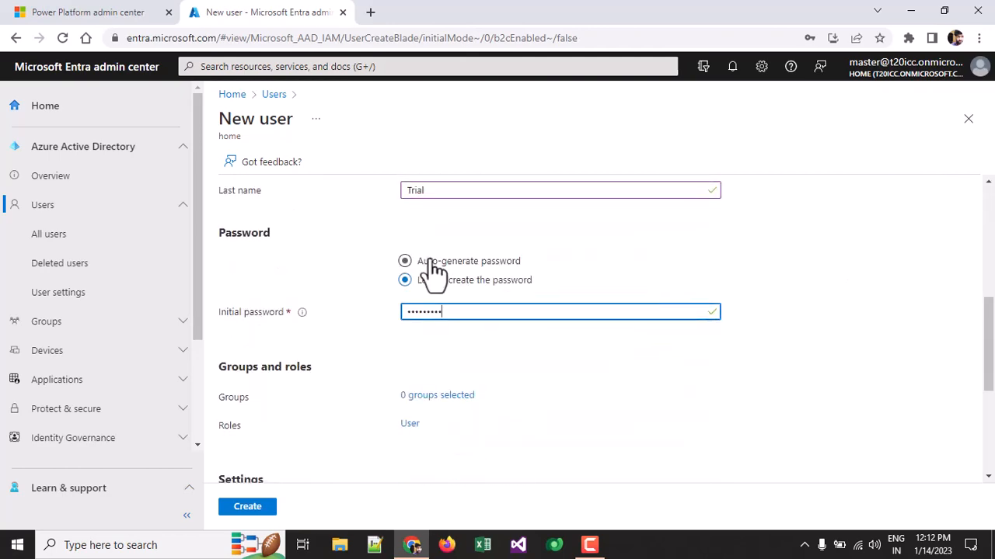
scroll(435, 215, "up", 2)
scroll(462, 336, "down", 2)
scroll(529, 346, "down", 2)
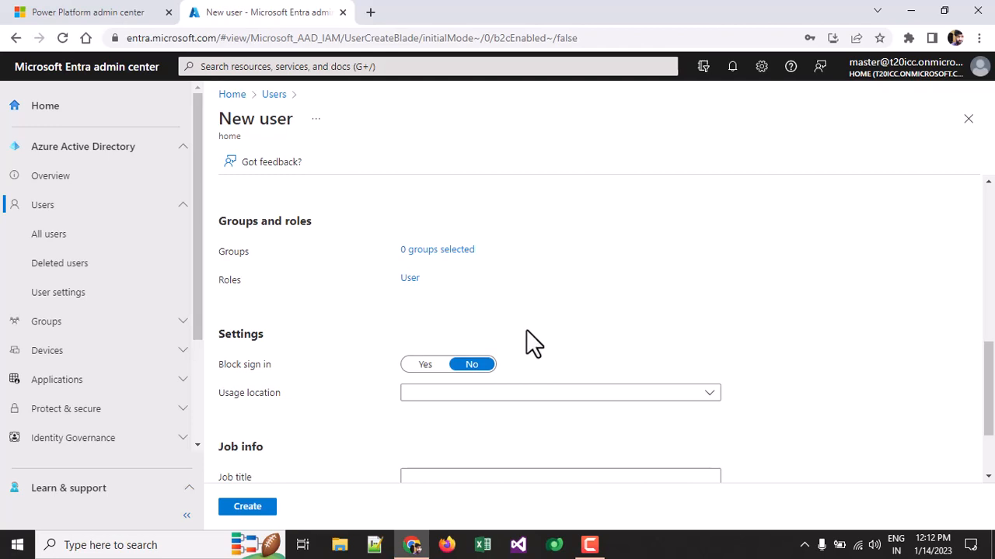
Set the new user's usage location to United States and check over the form
scroll(525, 330, "down", 2)
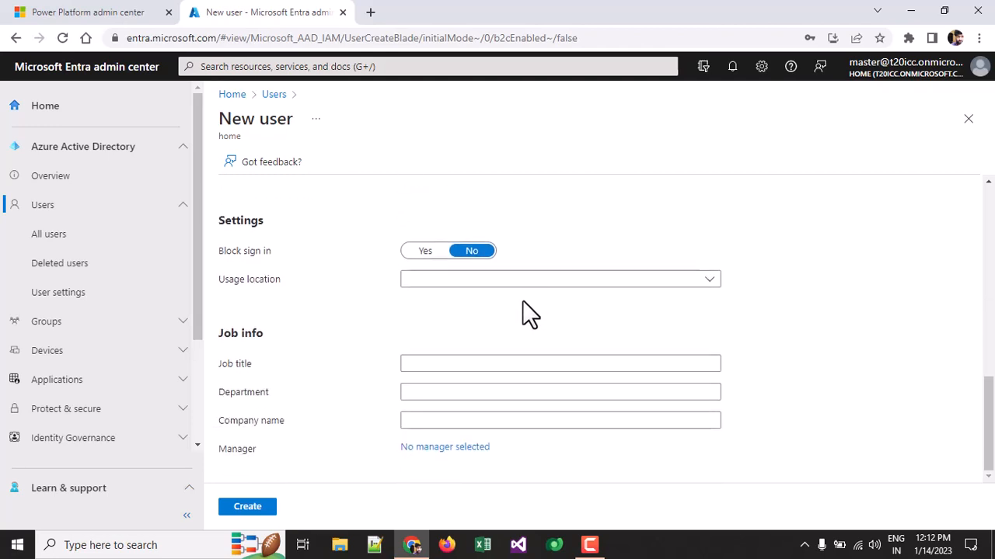
left_click(483, 281)
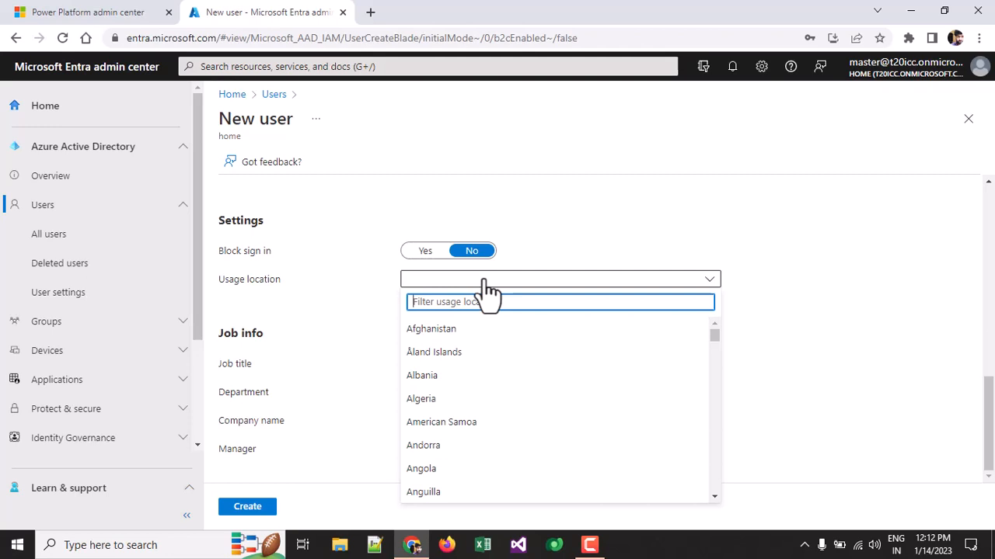
type("unit")
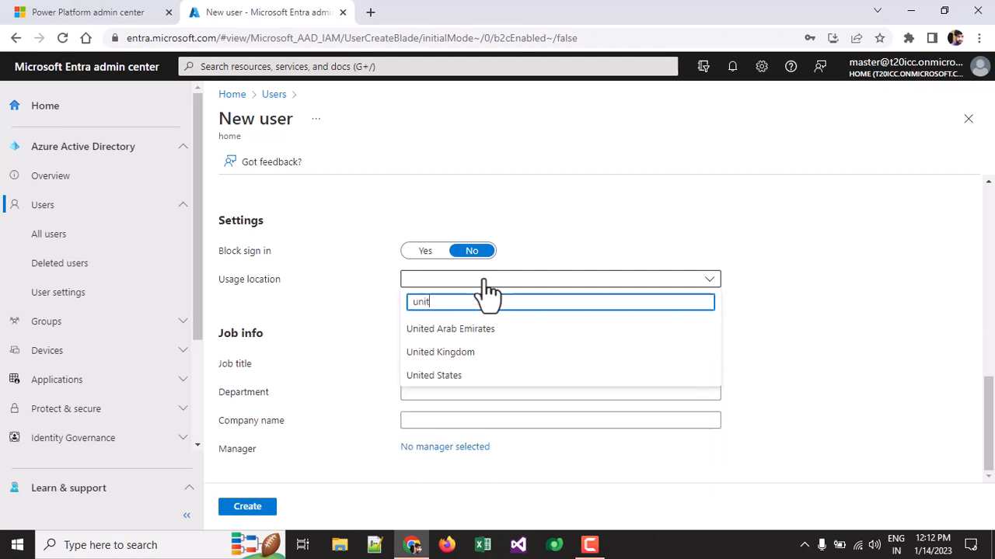
left_click(447, 377)
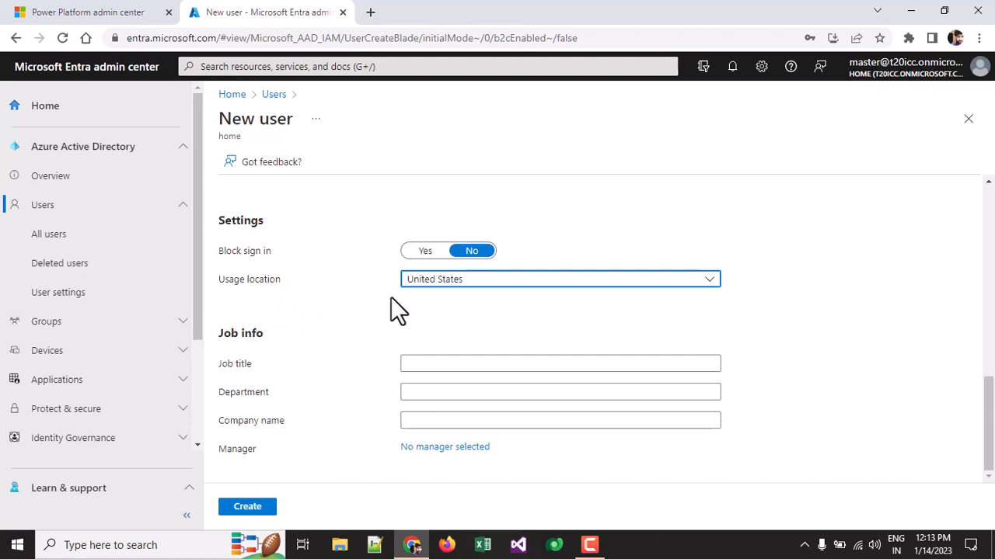
scroll(598, 346, "up", 5)
scroll(570, 337, "down", 5)
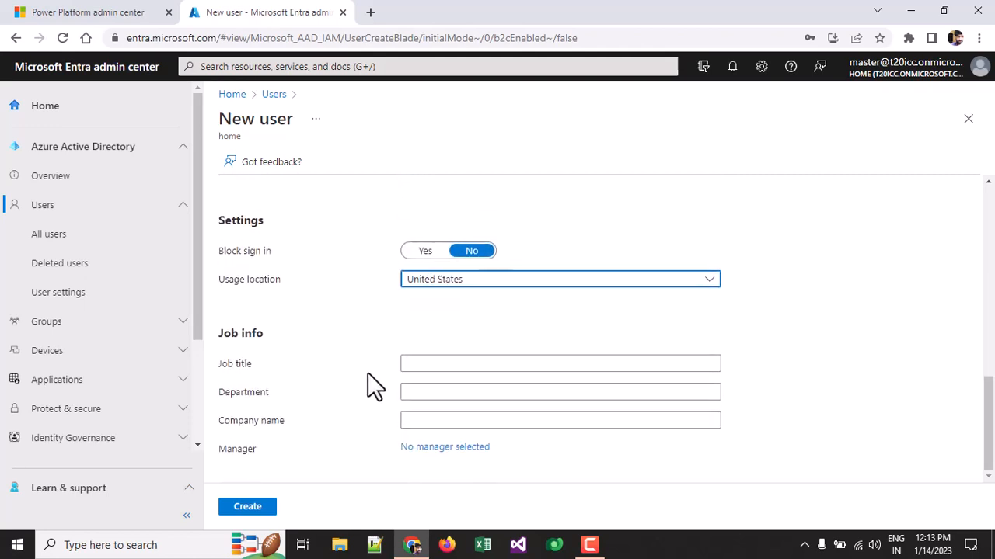
Check over the completed new user form and create the salesuser account
scroll(382, 351, "up", 2)
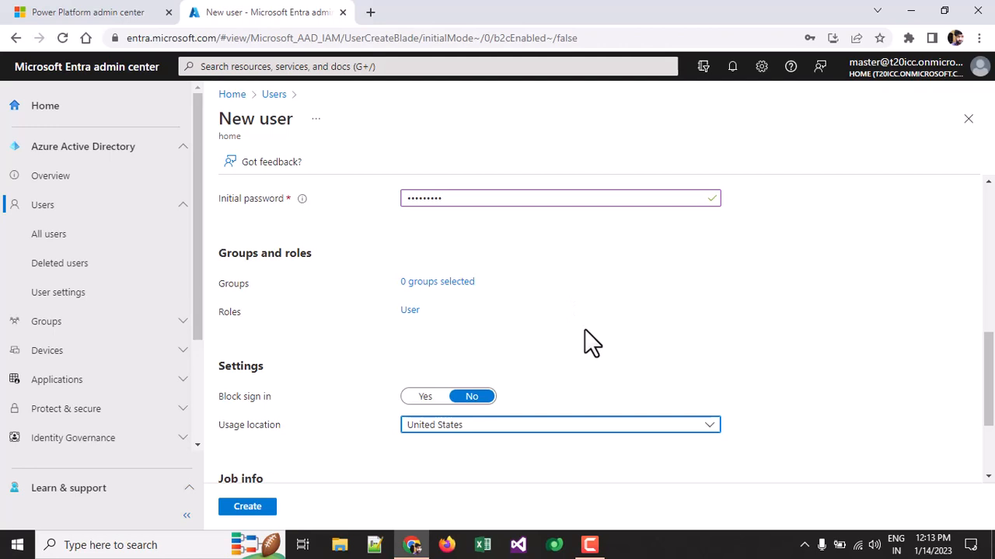
scroll(584, 329, "down", 2)
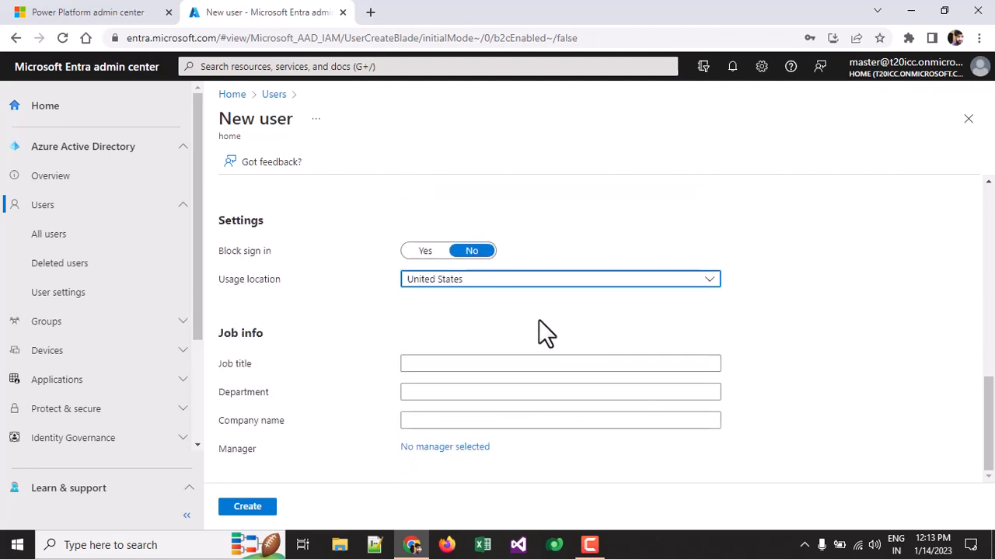
scroll(346, 372, "up", 7)
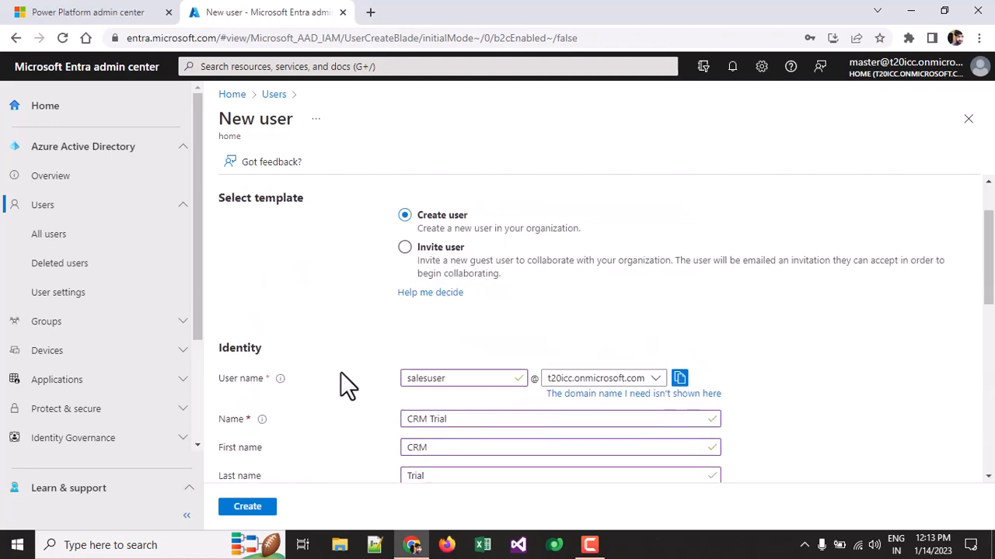
scroll(340, 371, "down", 5)
left_click(252, 505)
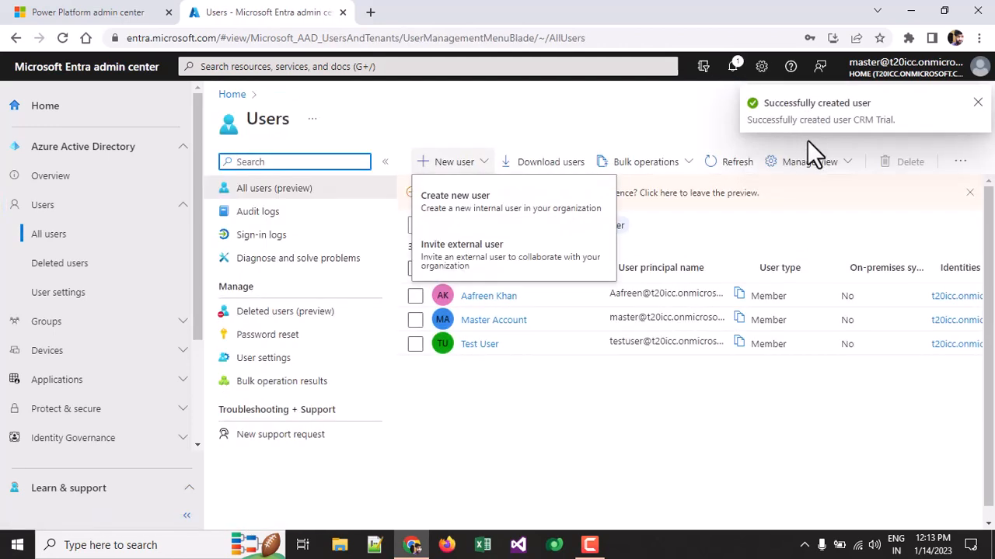
Refresh the users list until the CRM Trial user is listed, and widen the user principal name column
left_click(597, 430)
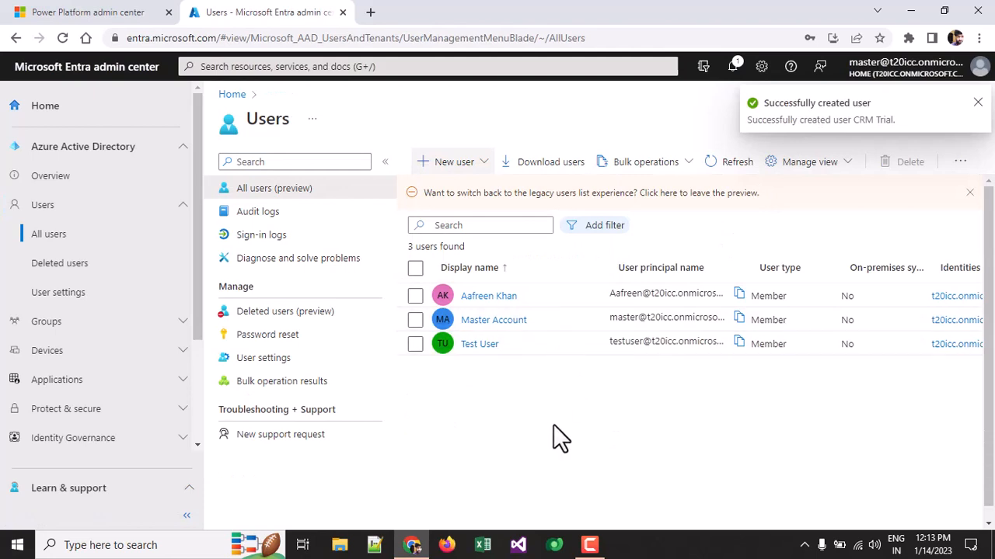
left_click(737, 165)
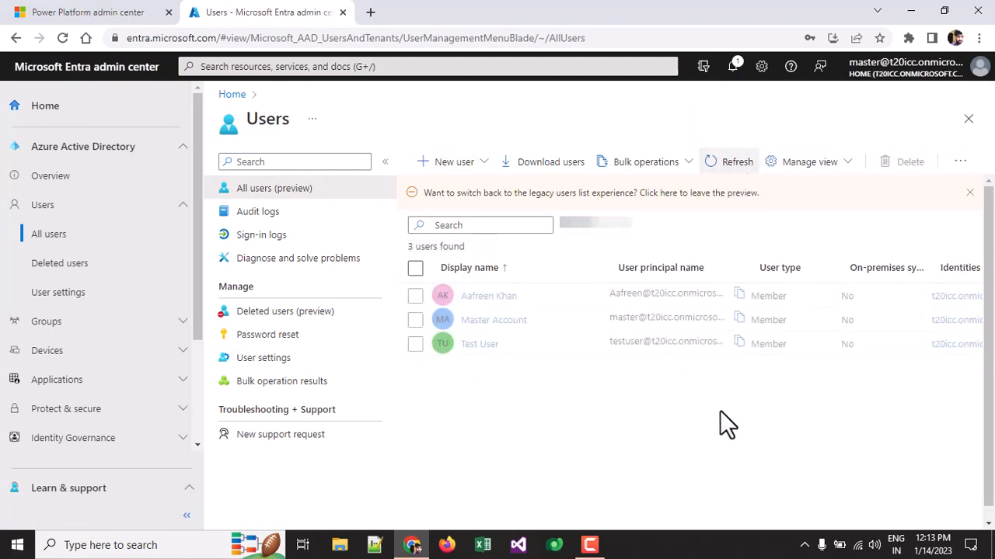
left_click(725, 166)
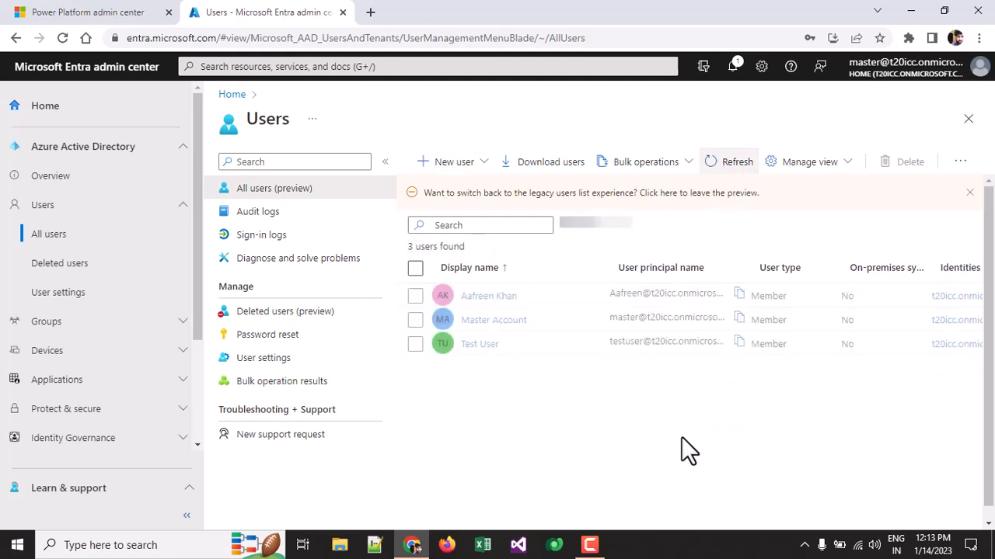
left_click(727, 163)
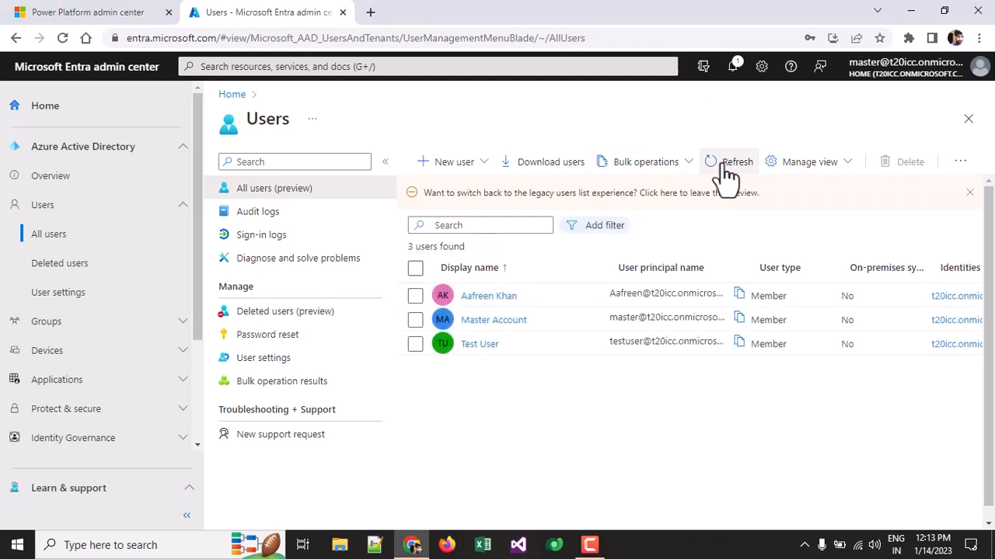
left_click(726, 163)
left_click(727, 163)
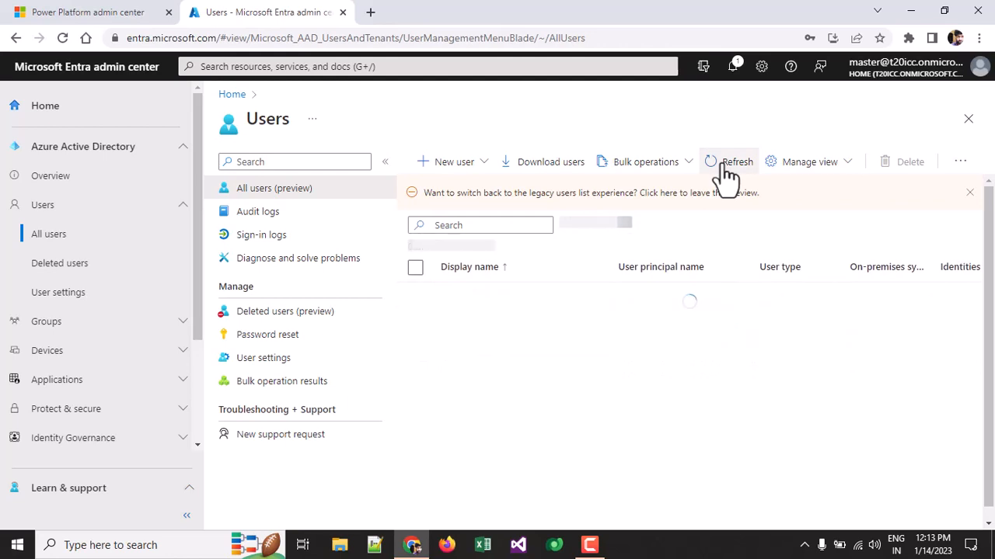
left_click(727, 163)
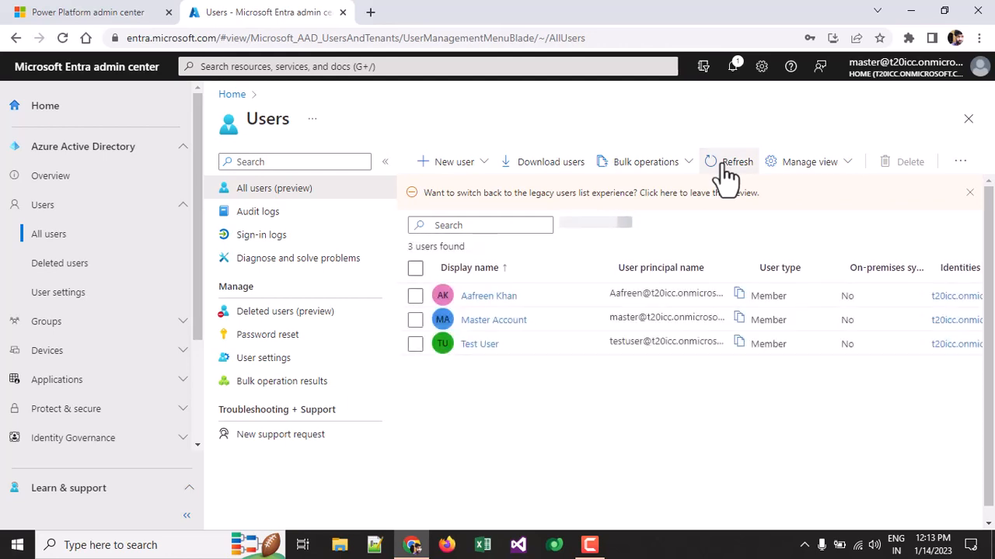
left_click(727, 163)
left_click(726, 164)
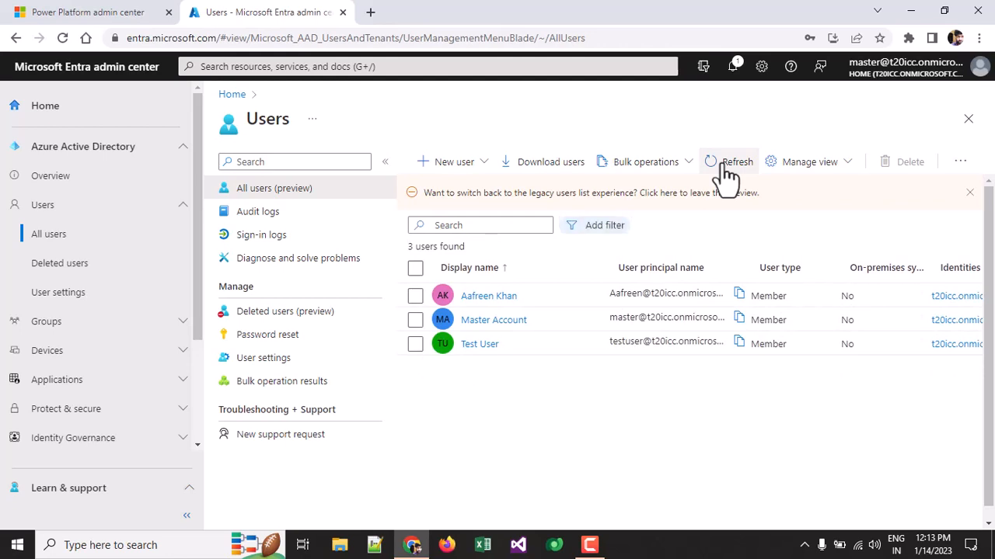
left_click(727, 163)
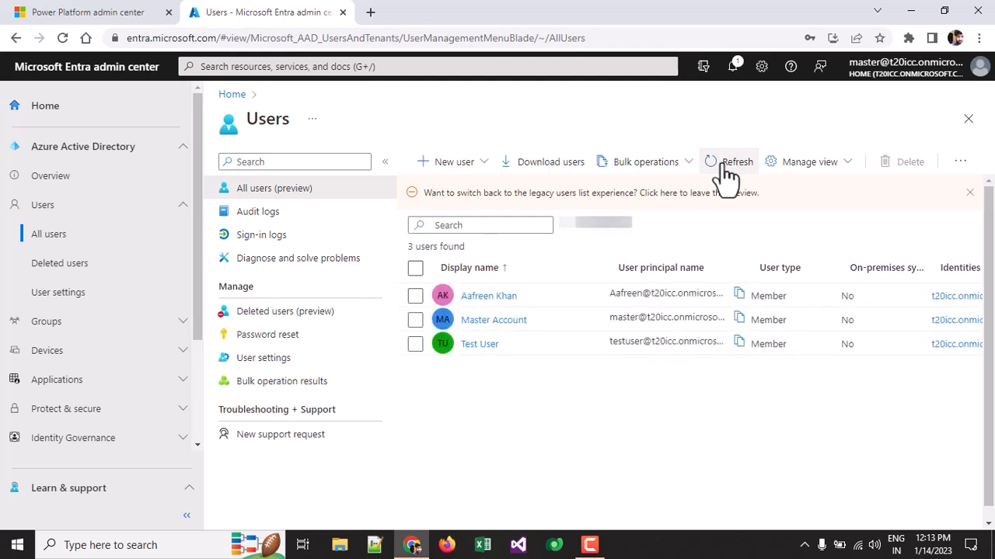
left_click(727, 164)
left_click(726, 163)
left_click(727, 163)
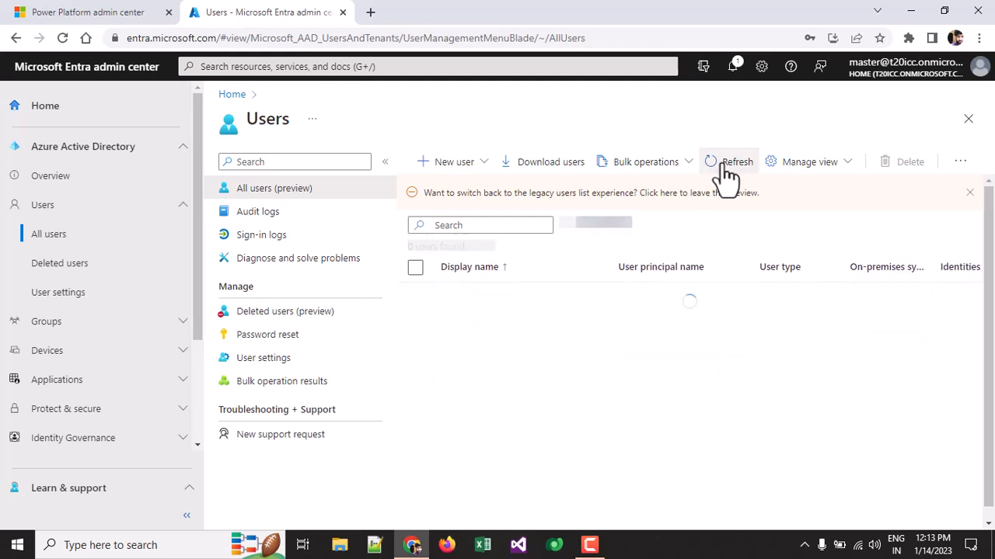
left_click(727, 163)
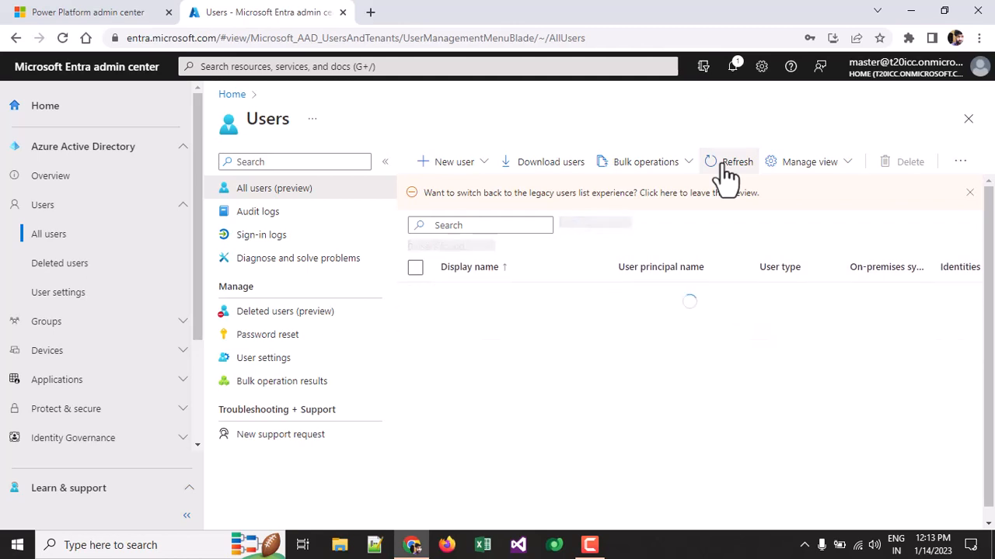
left_click(726, 164)
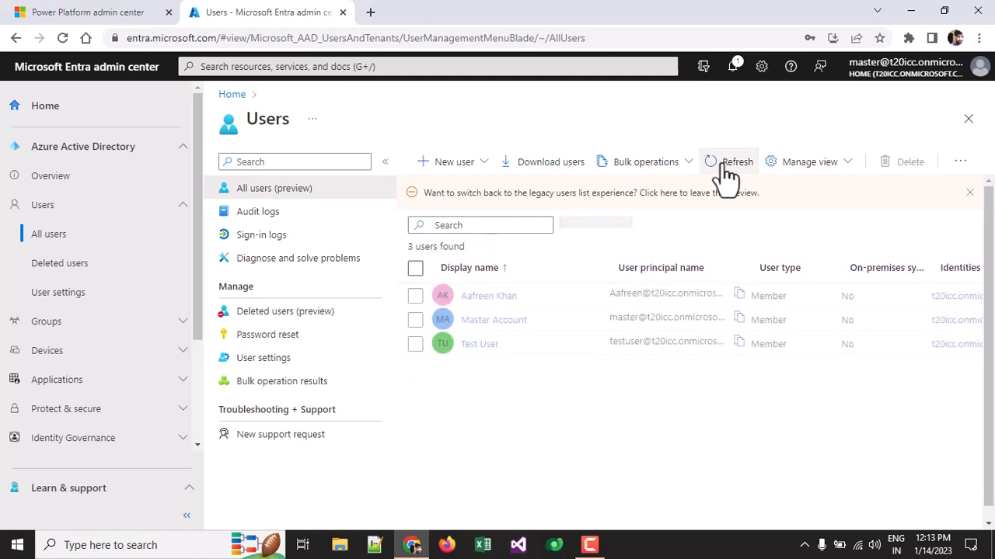
left_click(726, 165)
left_click(725, 171)
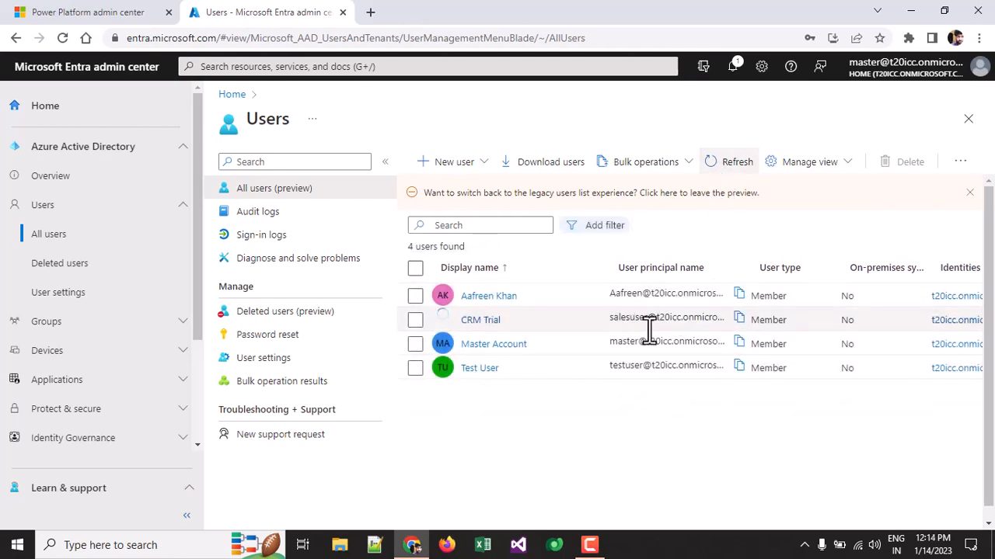
left_click_drag(744, 264, 816, 259)
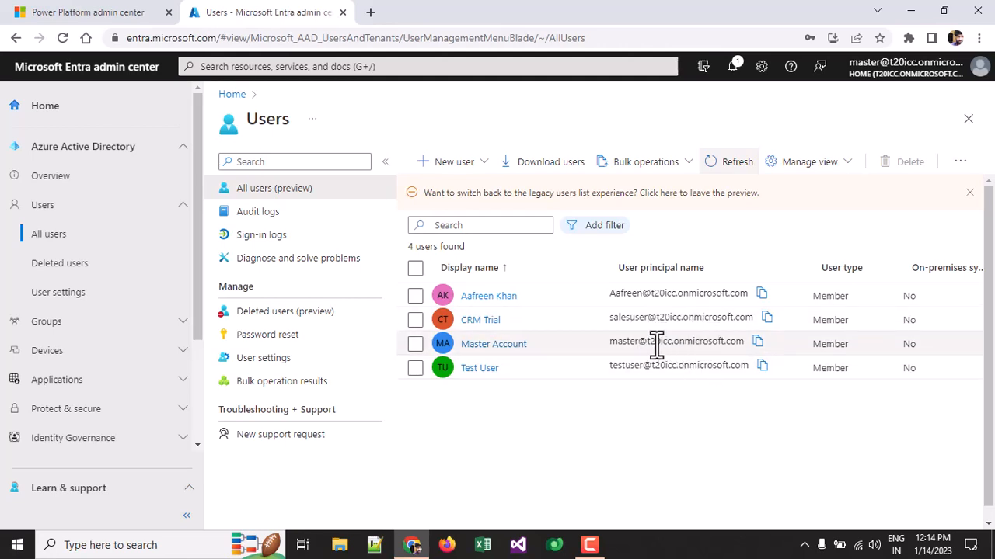
Open the CRM Trial user's profile and examine its basic info, account status and other overview details
left_click(482, 331)
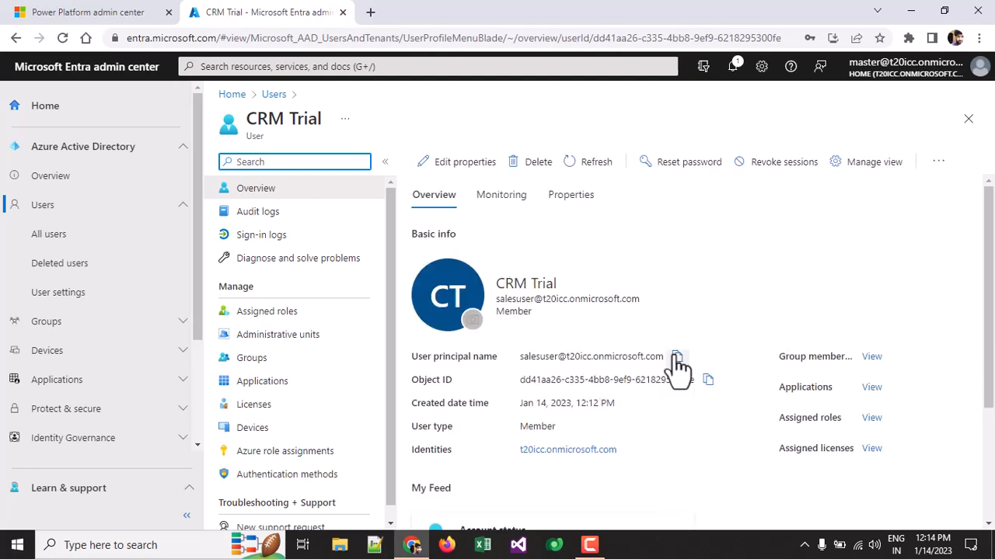
scroll(734, 294, "down", 2)
scroll(735, 295, "down", 2)
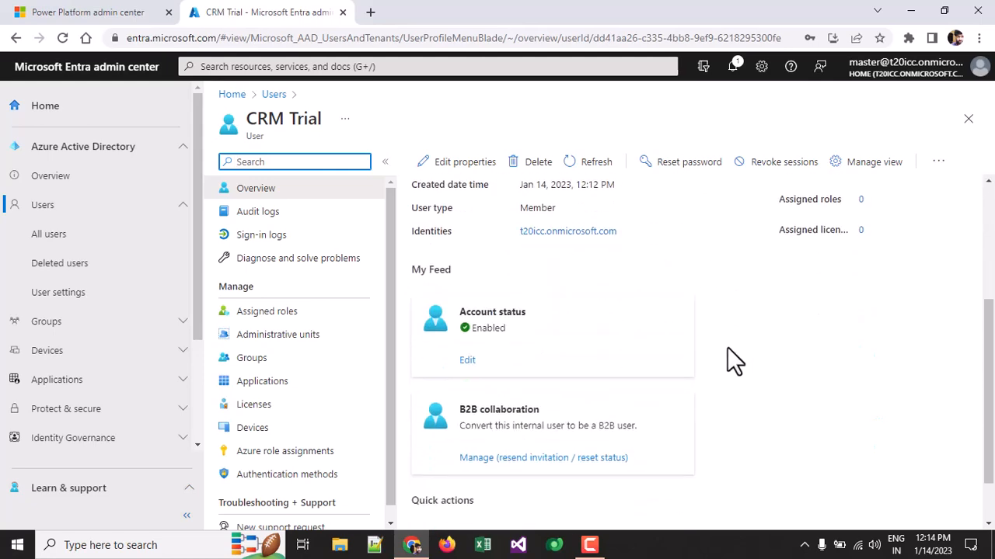
scroll(726, 347, "up", 5)
scroll(715, 347, "down", 5)
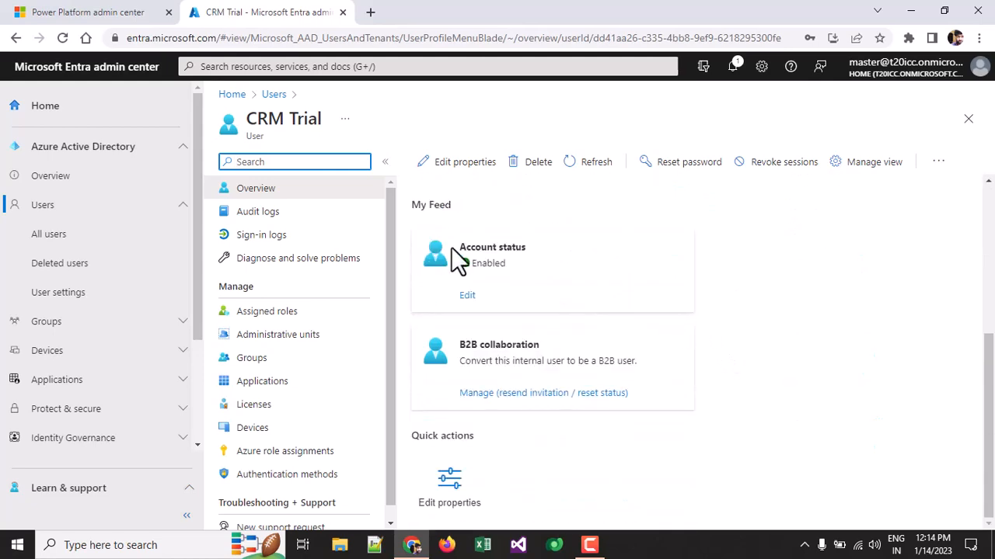
mouse_move(458, 248)
left_mouse_down()
mouse_move(524, 265)
mouse_move(445, 248)
left_mouse_up()
left_click(548, 269)
left_click(546, 268)
scroll(575, 299, "up", 4)
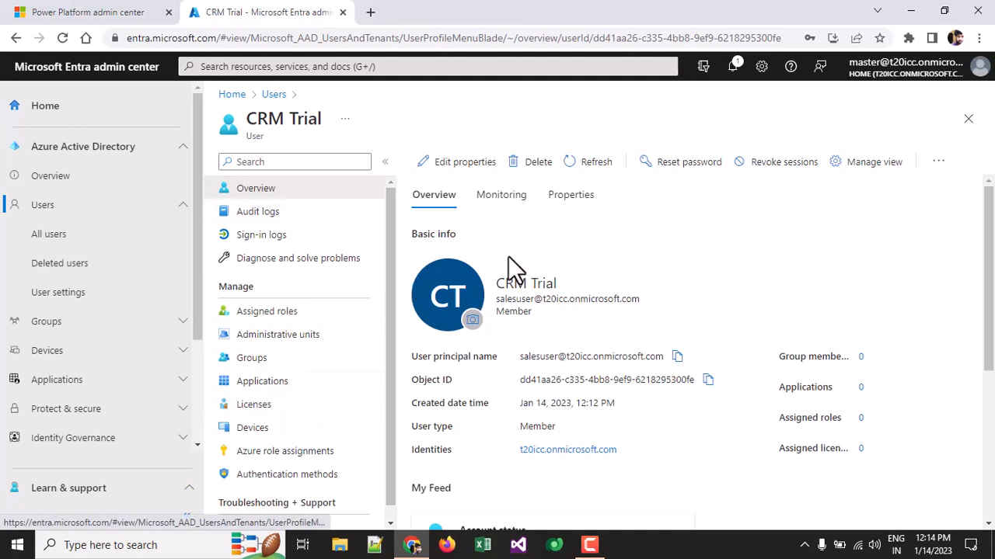
Open the license assignments of the CRM Trial user and select the Dynamics 365 Sales Premium license
left_click(293, 418)
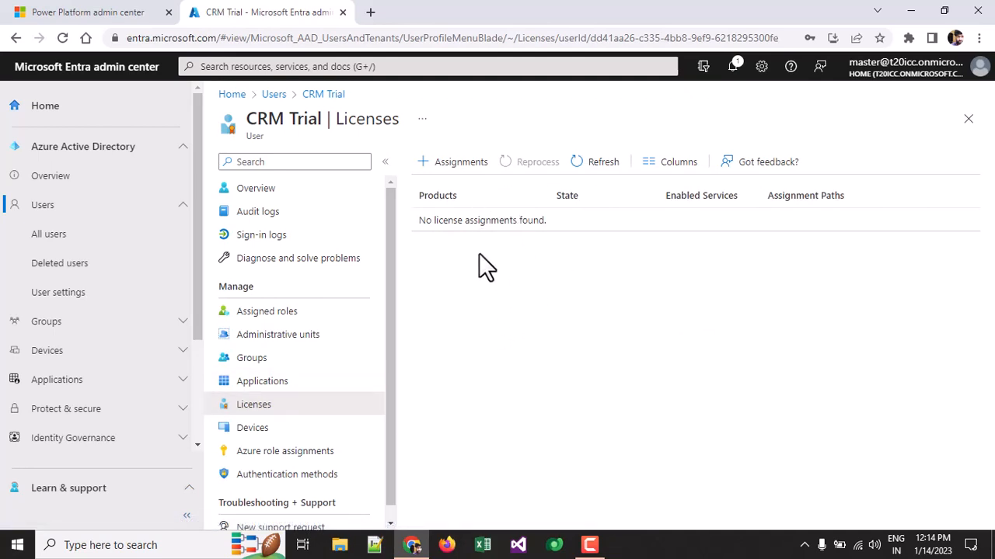
left_click(468, 163)
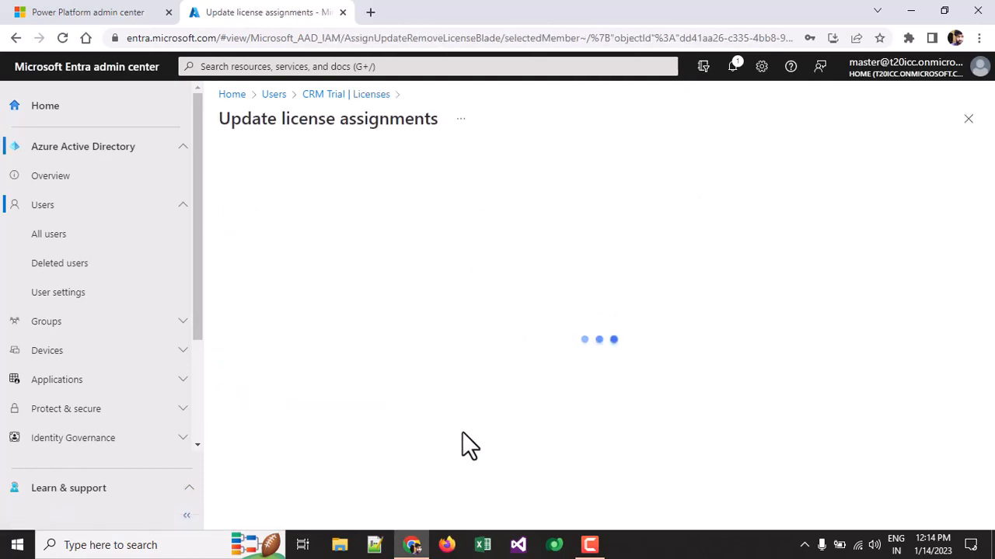
left_click(342, 289)
left_click(321, 309)
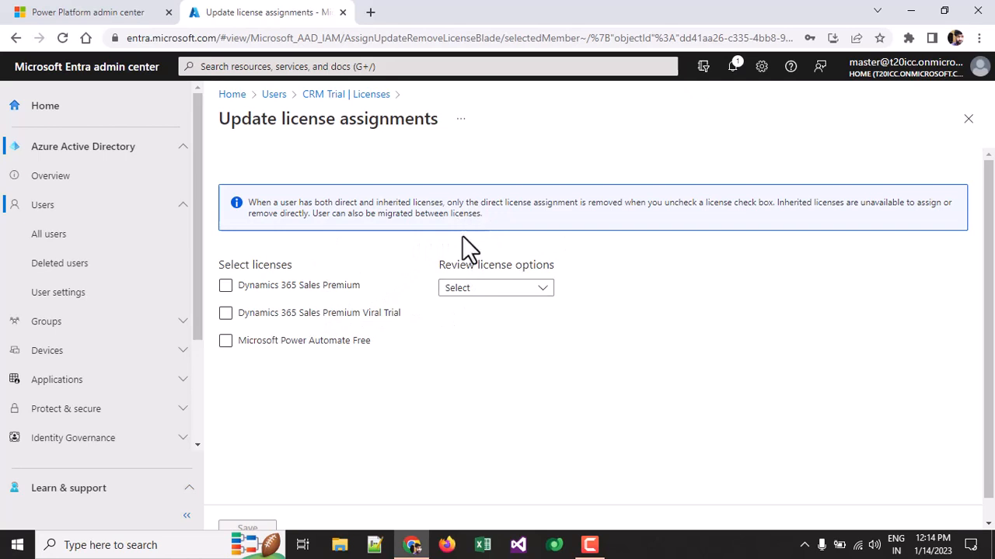
left_click(326, 287)
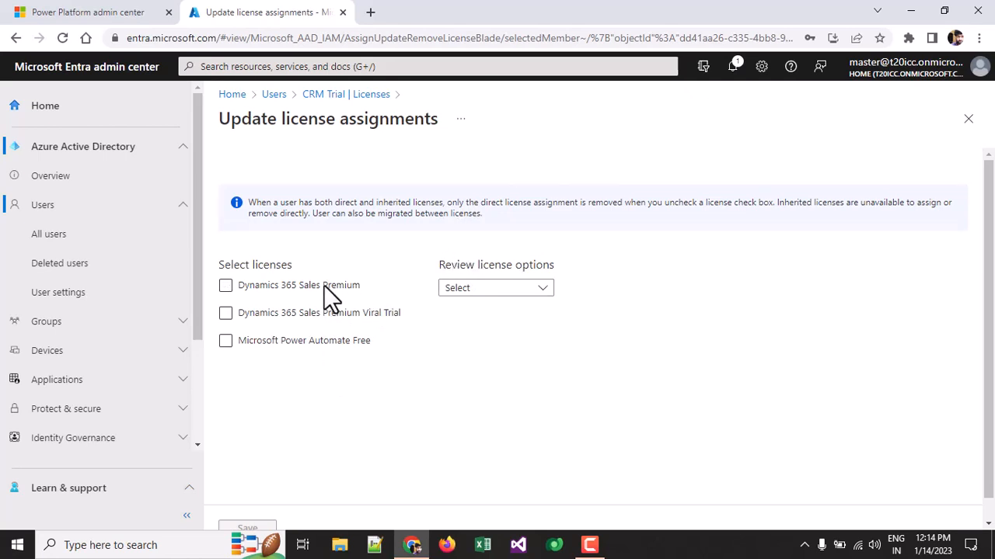
Review the services included in the Dynamics 365 Sales Premium license options and save the license assignment
left_click(530, 293)
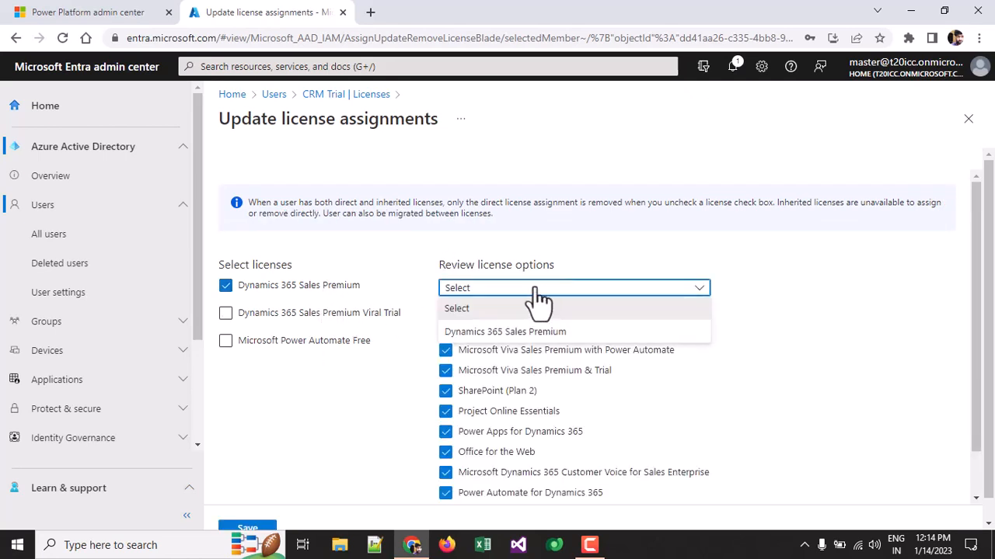
left_click(552, 334)
scroll(495, 353, "down", 1)
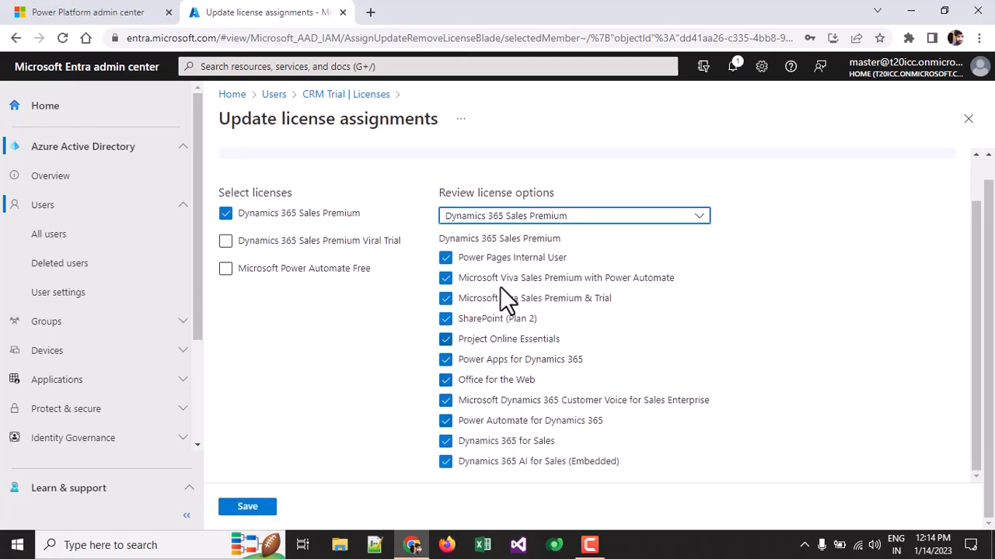
scroll(466, 287, "up", 1)
scroll(614, 326, "down", 1)
left_click(263, 510)
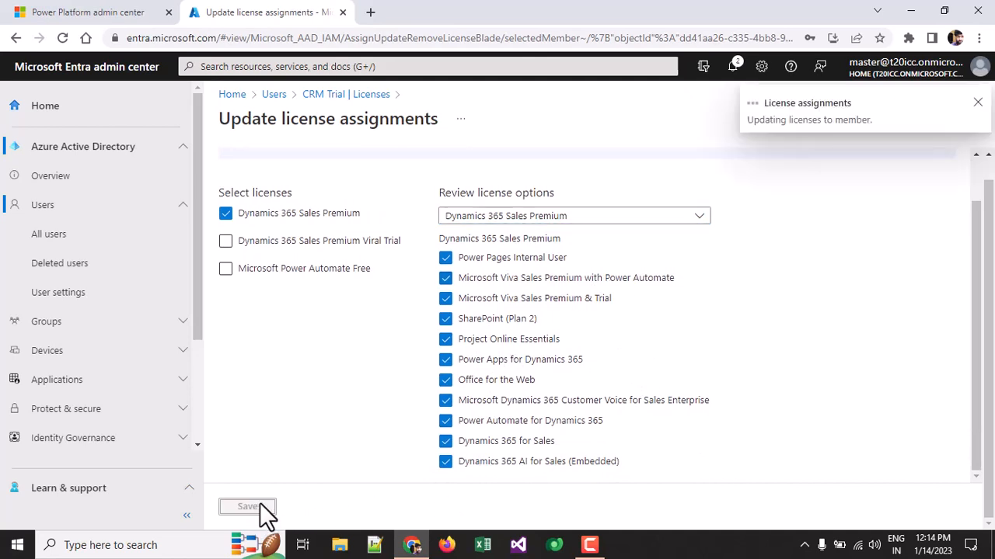
scroll(530, 324, "up", 1)
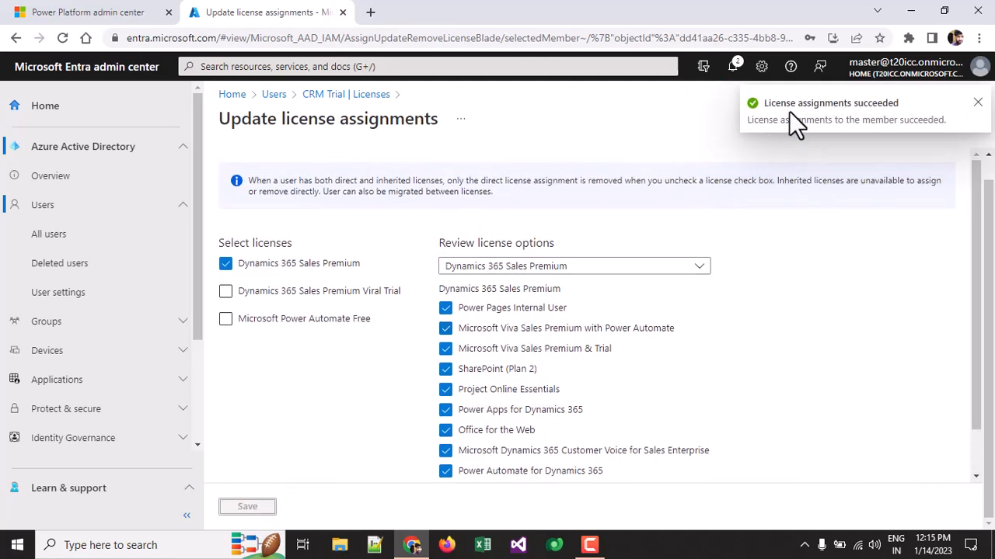
Return to the CRM Trial user's licenses and refresh the list until the assigned license is shown
left_click(323, 94)
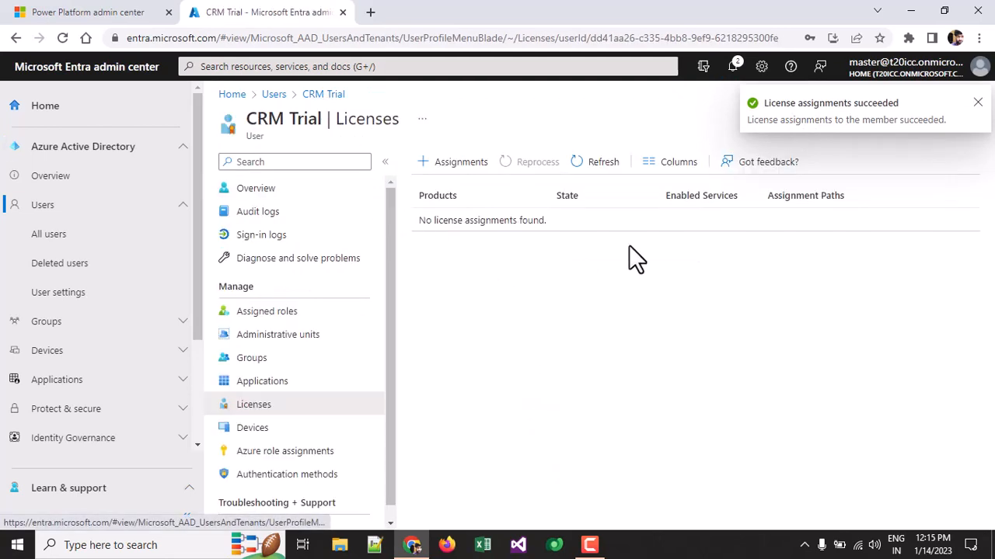
left_click(581, 165)
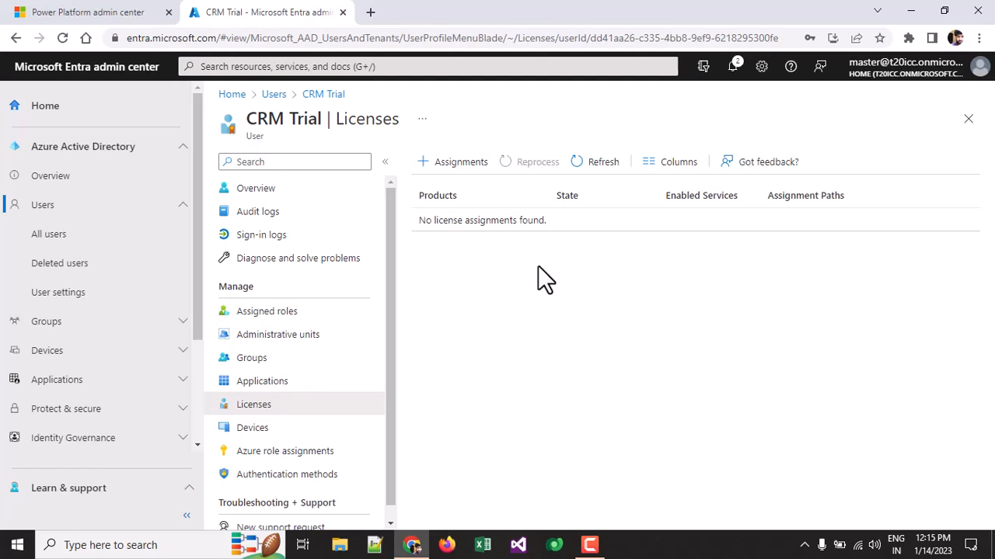
left_click(602, 164)
left_click(595, 165)
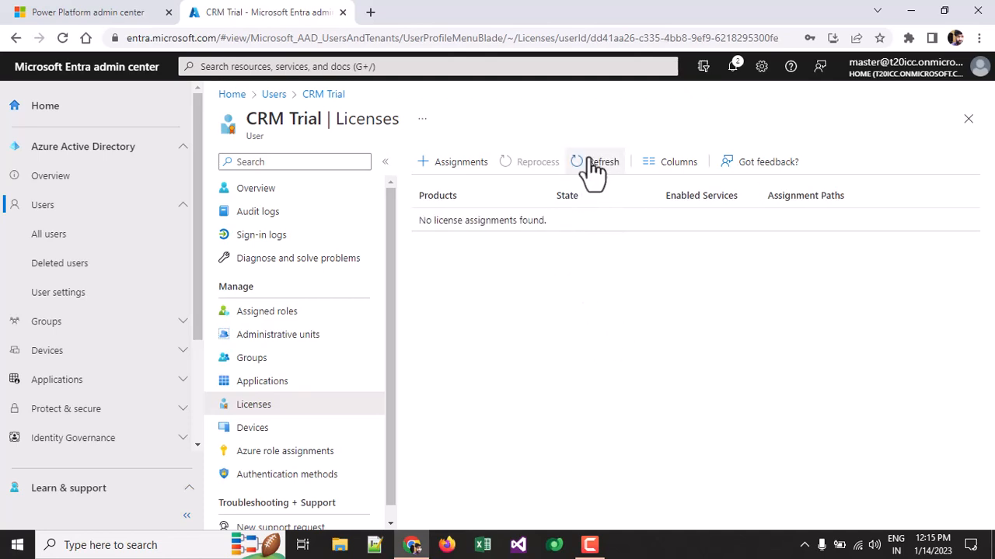
left_click(595, 165)
left_click(599, 161)
left_click(599, 161)
left_click(600, 162)
left_click(599, 161)
left_click(604, 160)
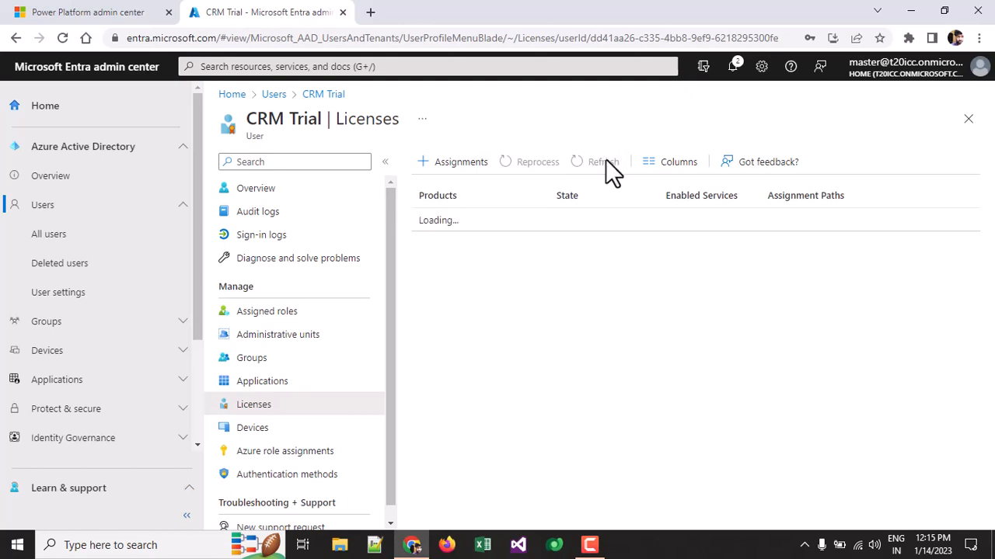
left_click(605, 161)
left_click(605, 162)
left_click(591, 163)
left_click(590, 163)
left_click(590, 163)
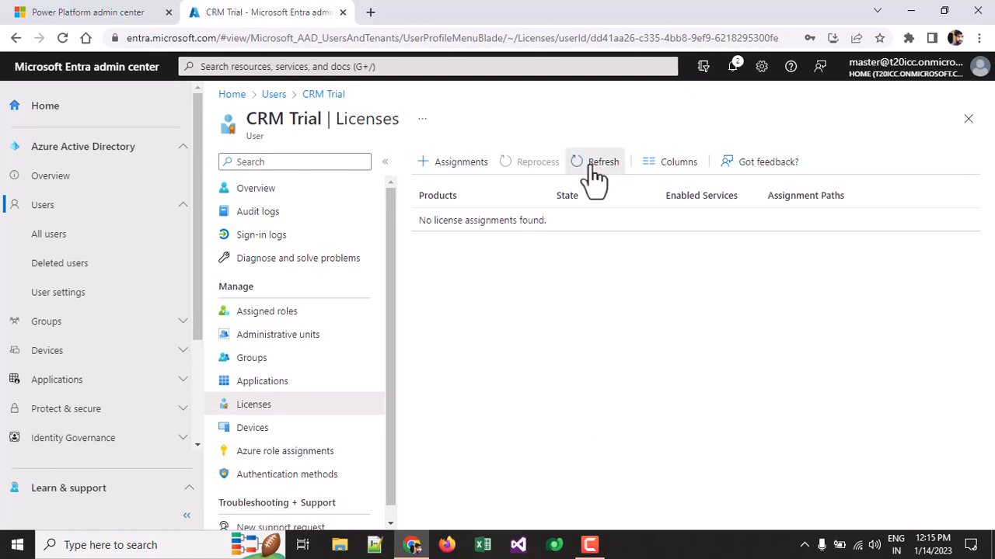
left_click(588, 163)
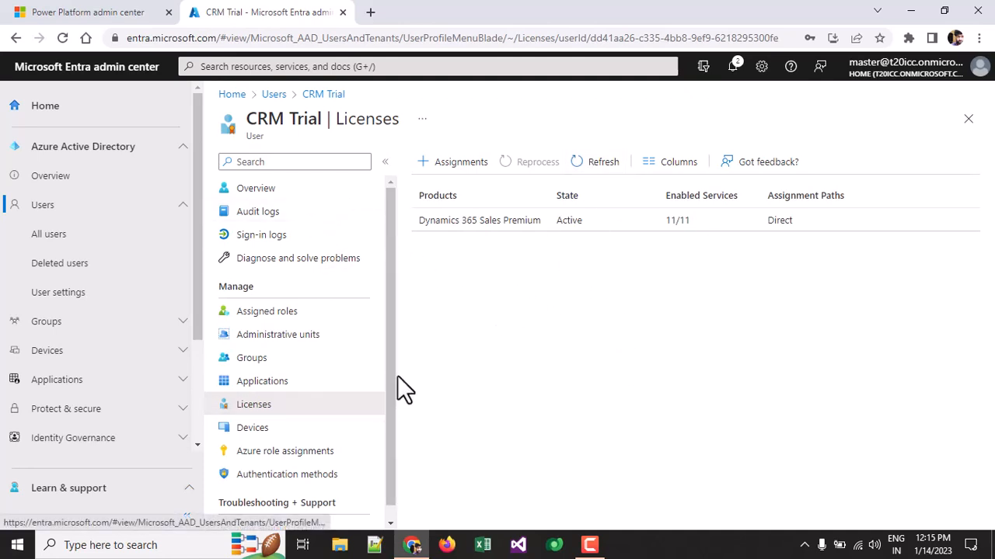
Look through the CRM Trial user's applications, groups, Azure role assignments and assigned roles
left_click_drag(390, 325, 389, 456)
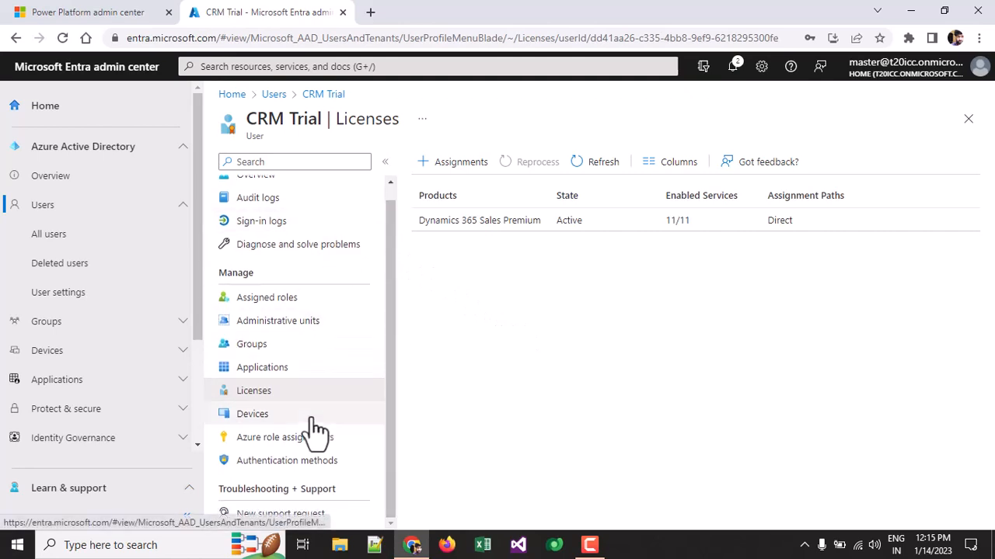
scroll(303, 225, "up", 1)
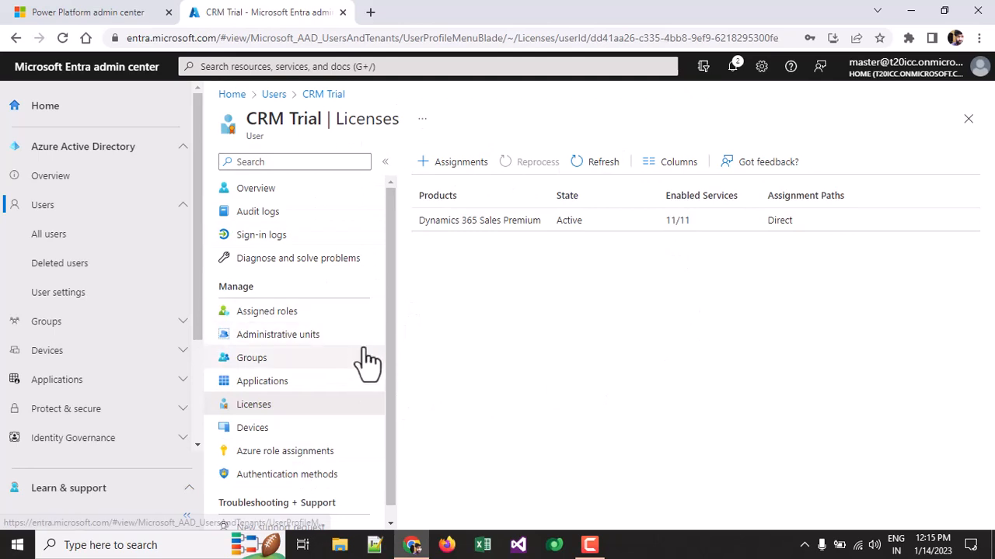
left_click(275, 386)
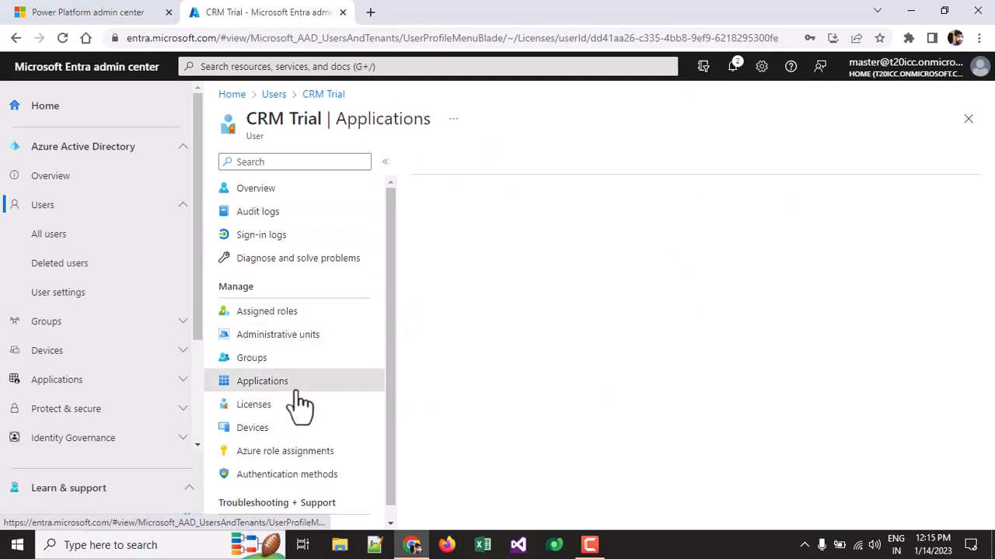
left_click(274, 362)
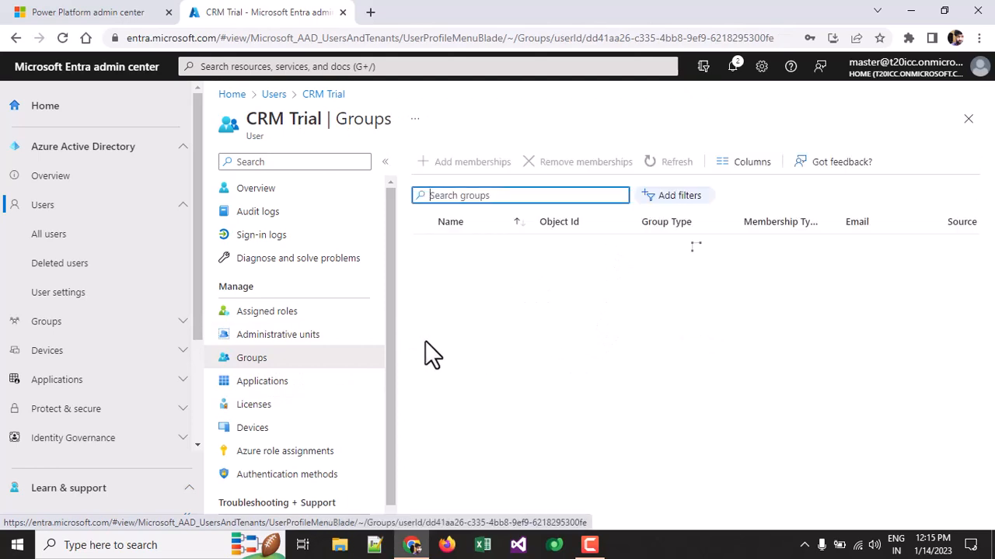
left_click(317, 455)
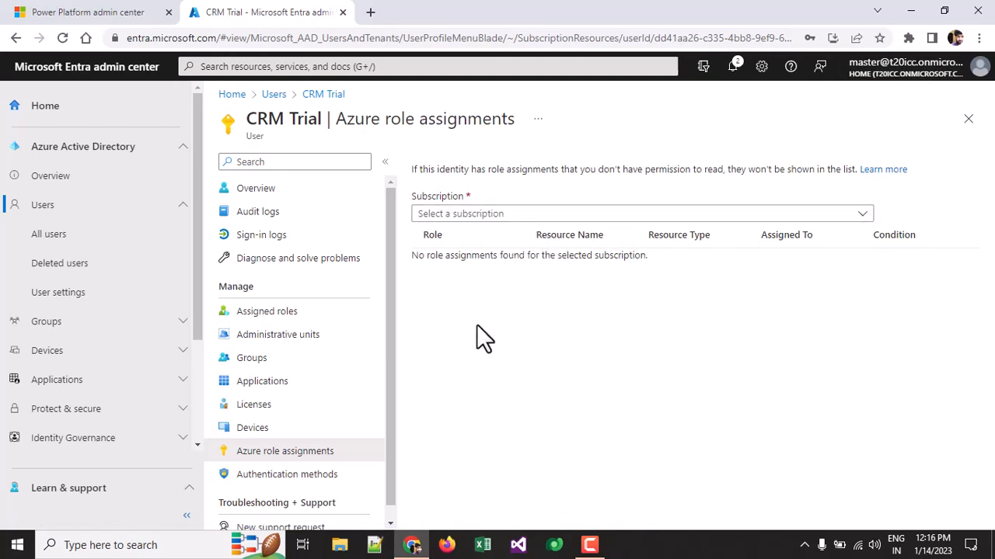
left_click(313, 314)
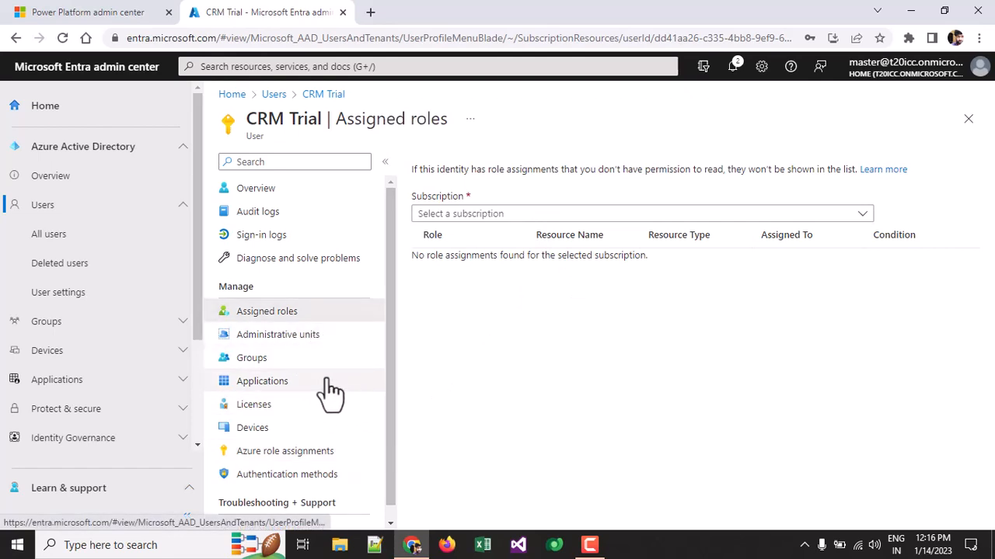
left_click(281, 328)
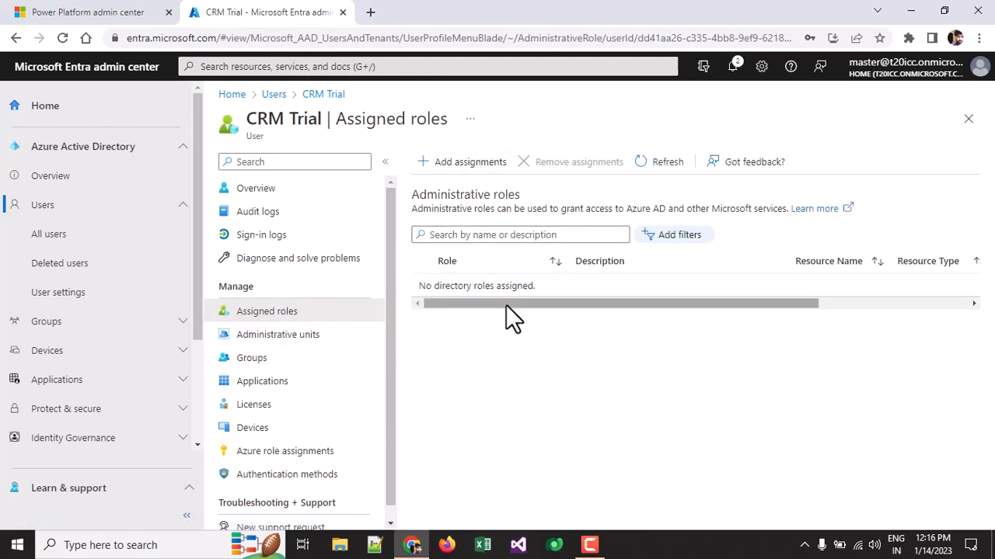
Search the assignable directory roles for "glo", close the list without assigning a role, and return to the CRM Trial user's overview
left_click(464, 163)
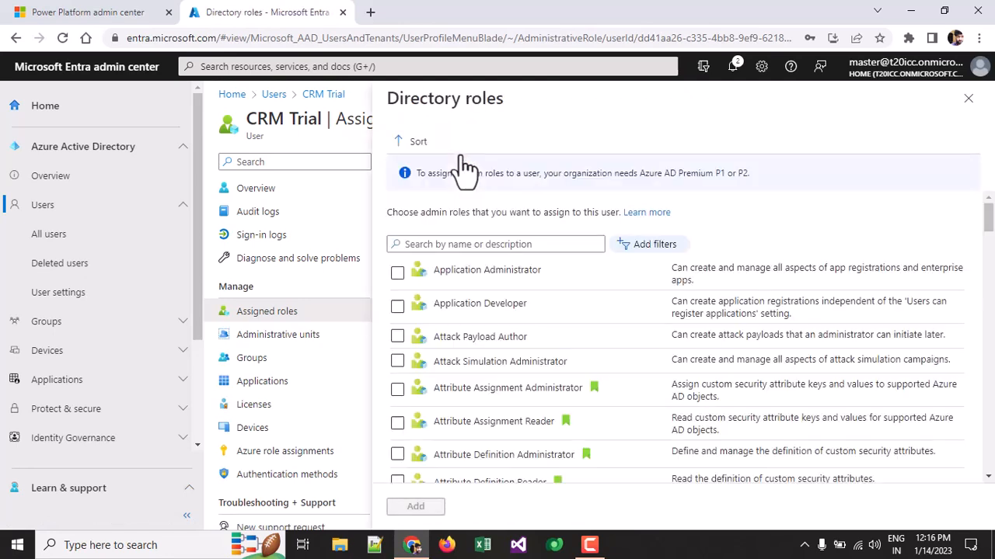
left_click(510, 245)
type("glo")
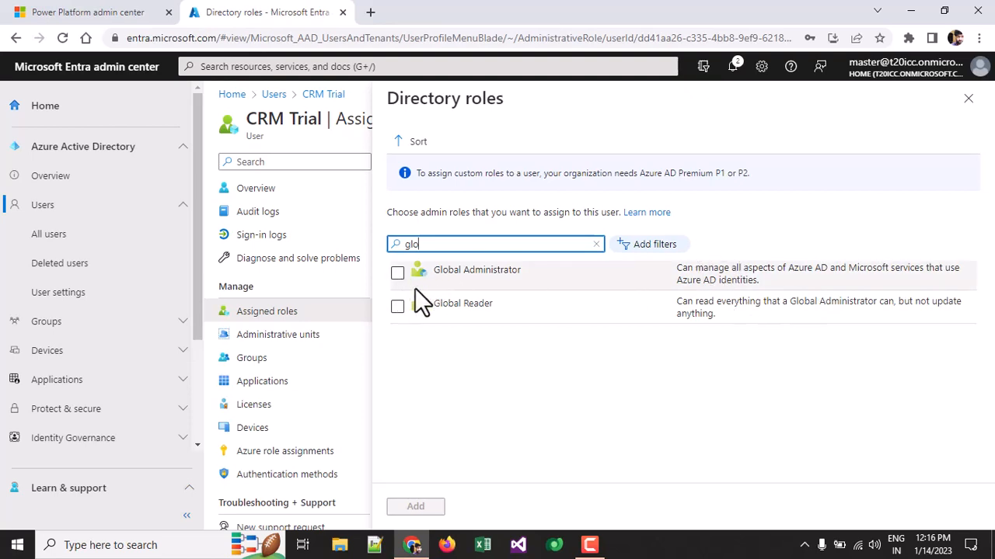
double_click(474, 246)
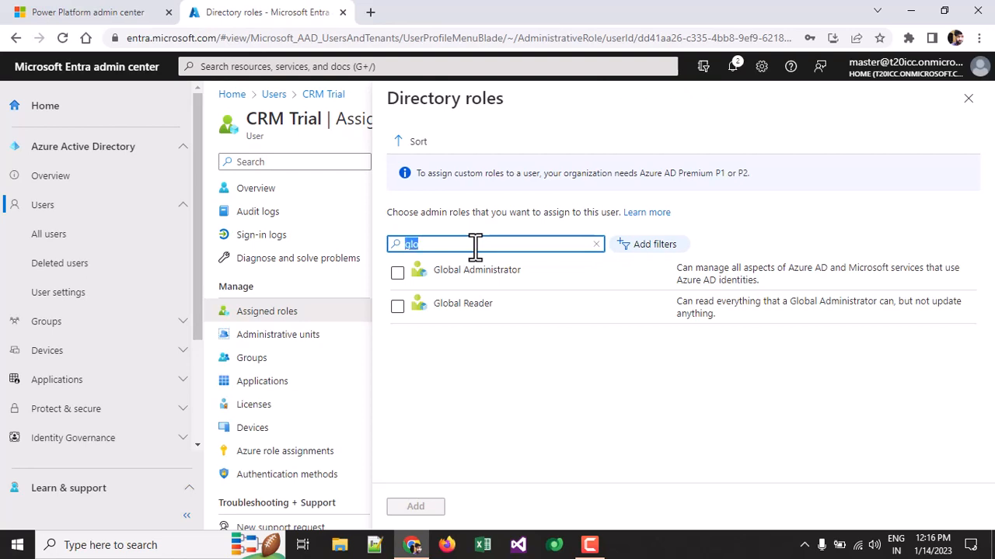
key("BackSpace")
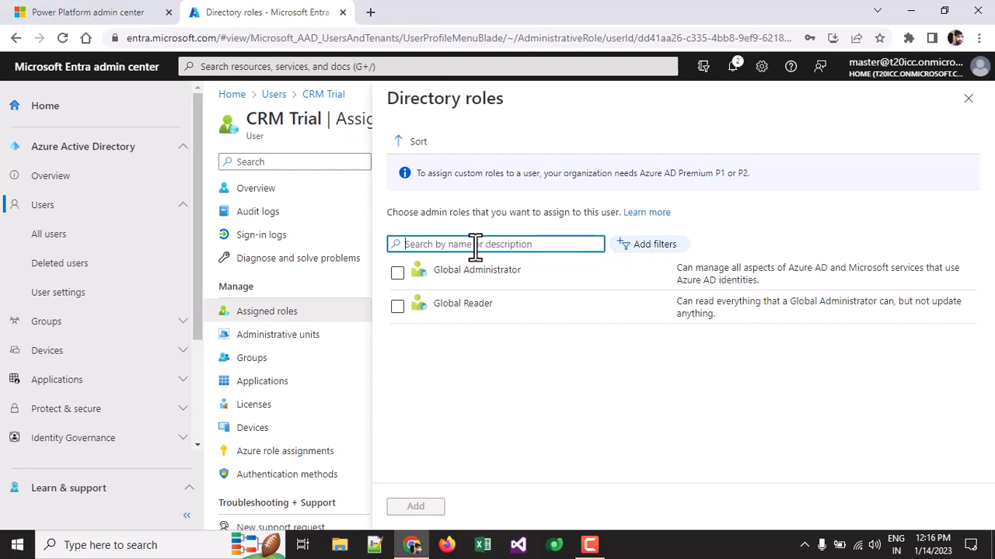
left_click(964, 106)
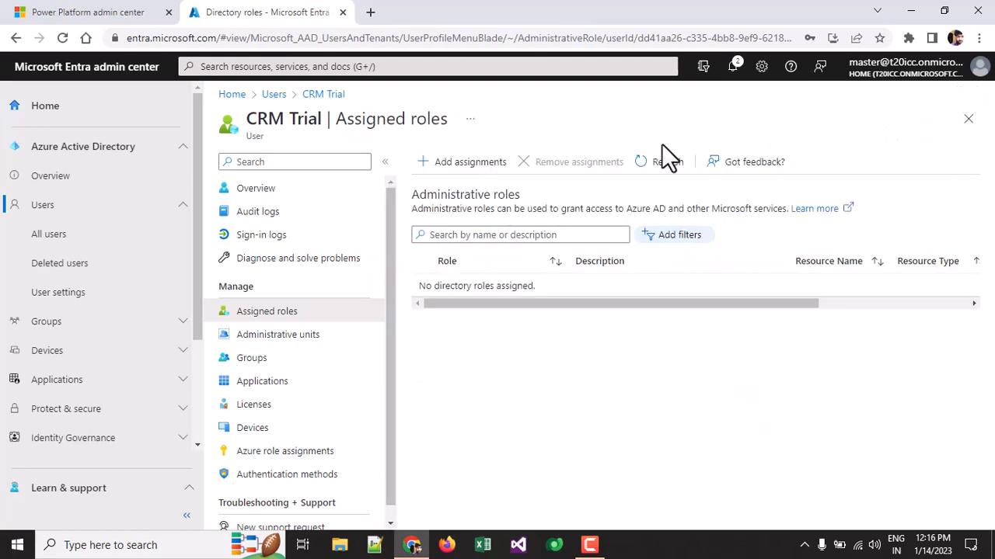
left_click(276, 190)
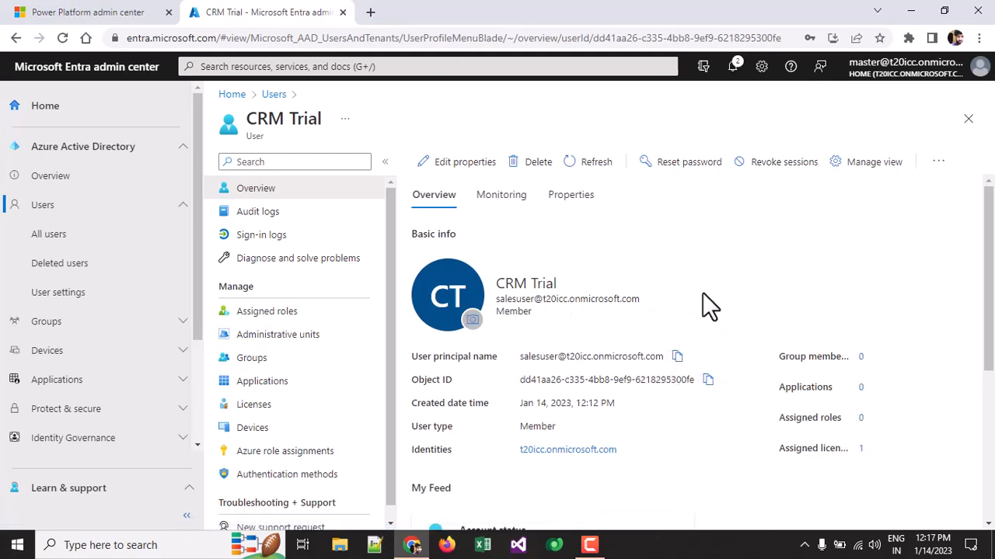
Switch to the Power Platform admin center and open the users list of the Sales Trial environment
left_click(47, 10)
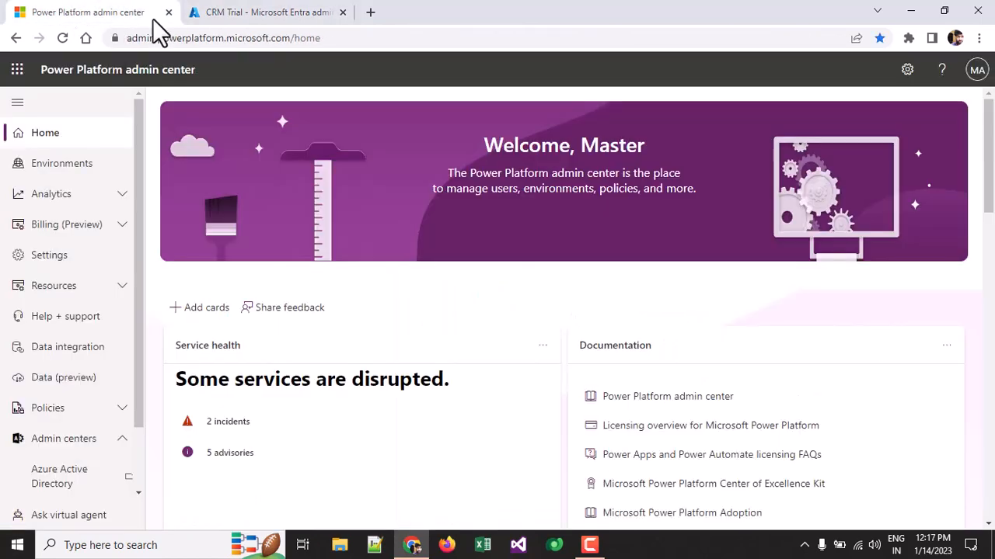
left_click(81, 163)
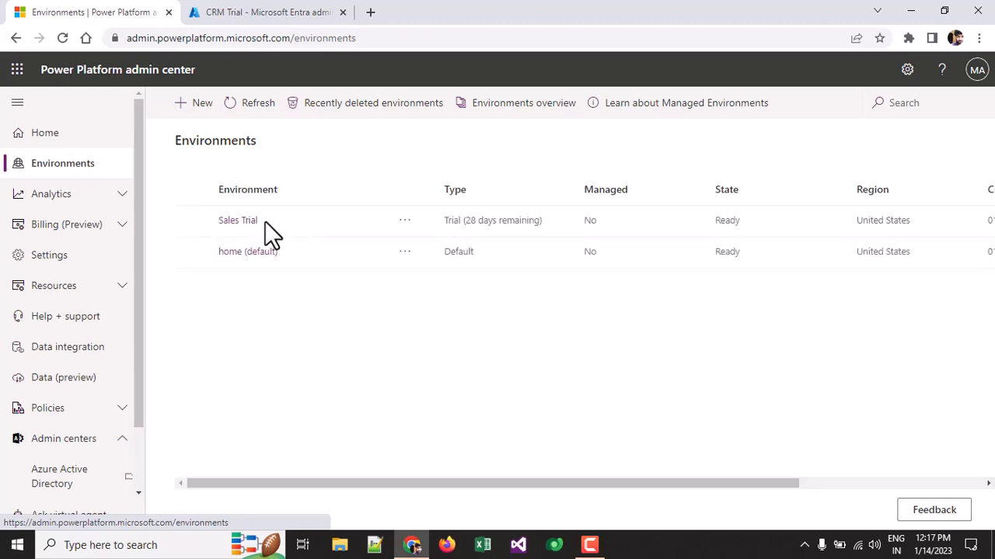
left_click(243, 220)
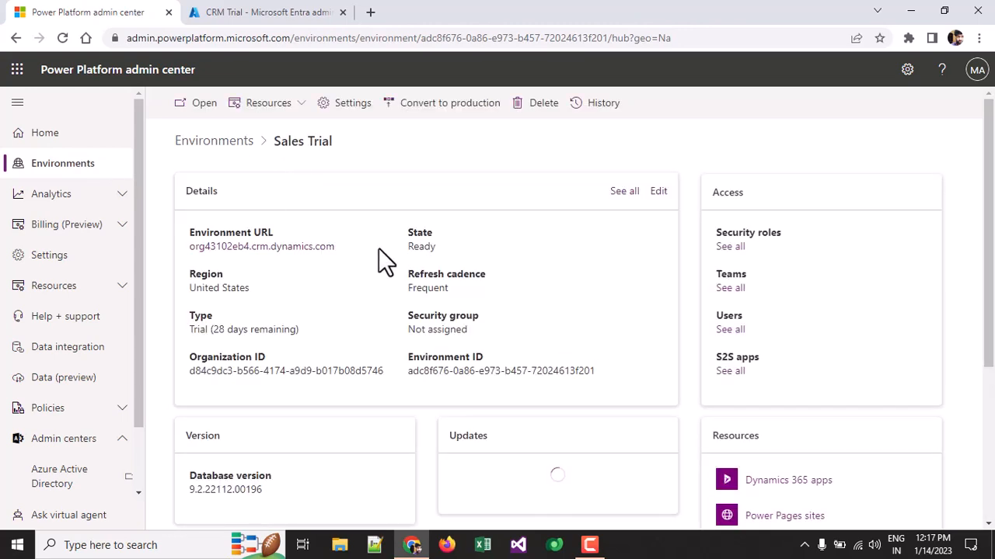
left_click(731, 329)
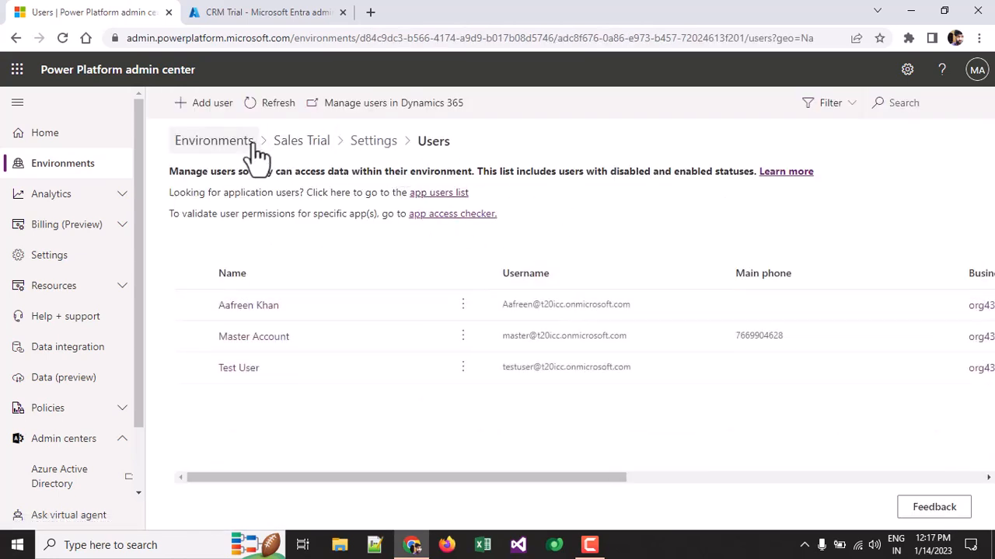
left_click_drag(427, 154, 158, 161)
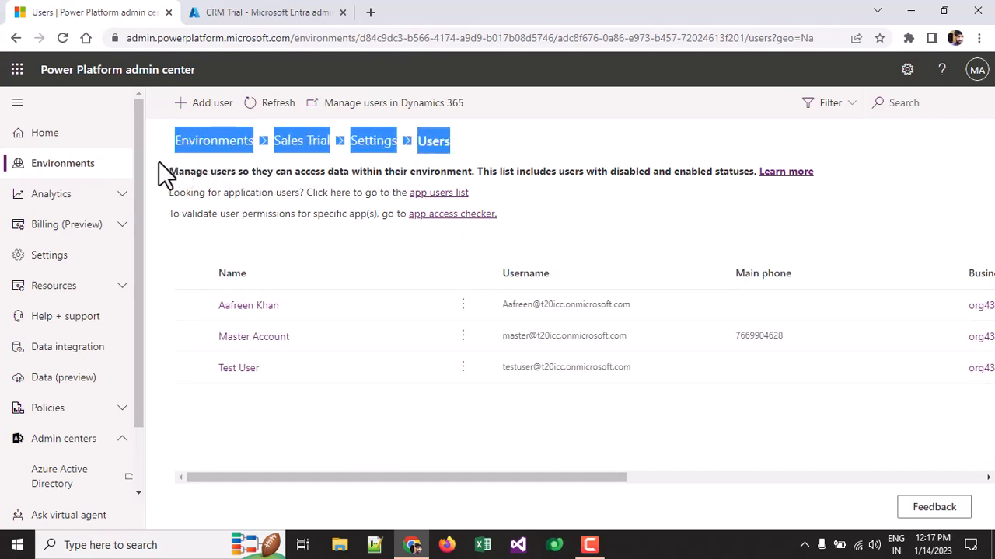
left_click(524, 141)
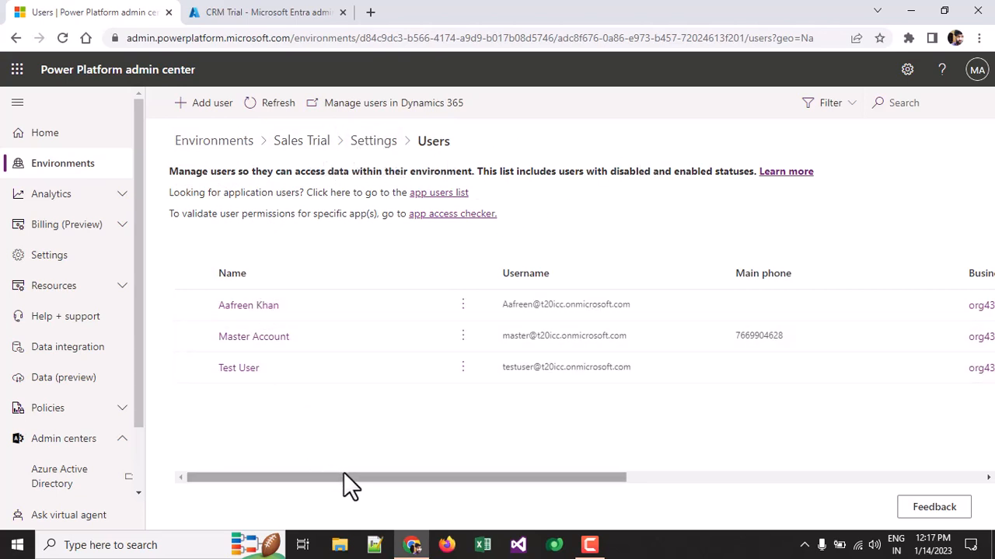
left_click_drag(343, 474, 315, 466)
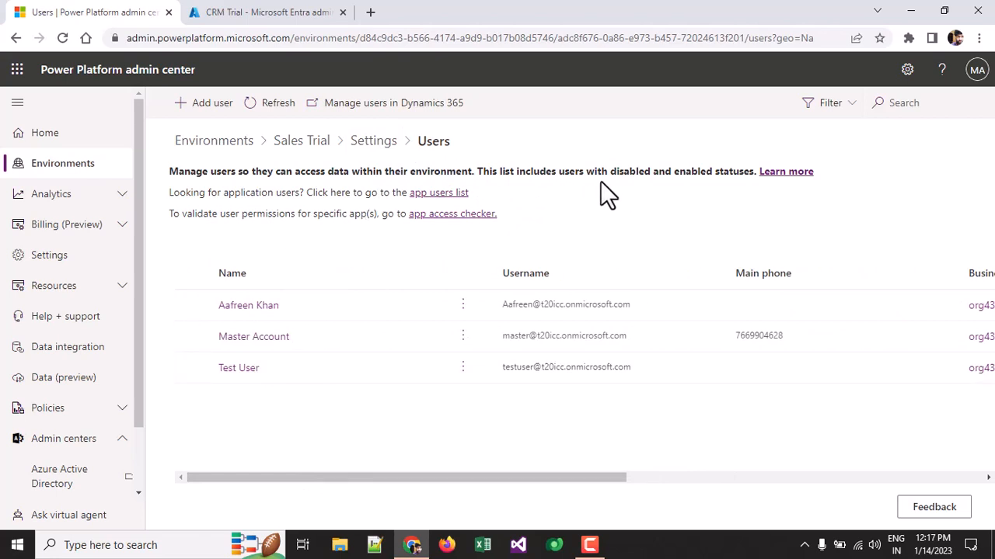
Add the CRM Trial user to the Sales Trial environment by looking up the account's e-mail address
left_click(203, 107)
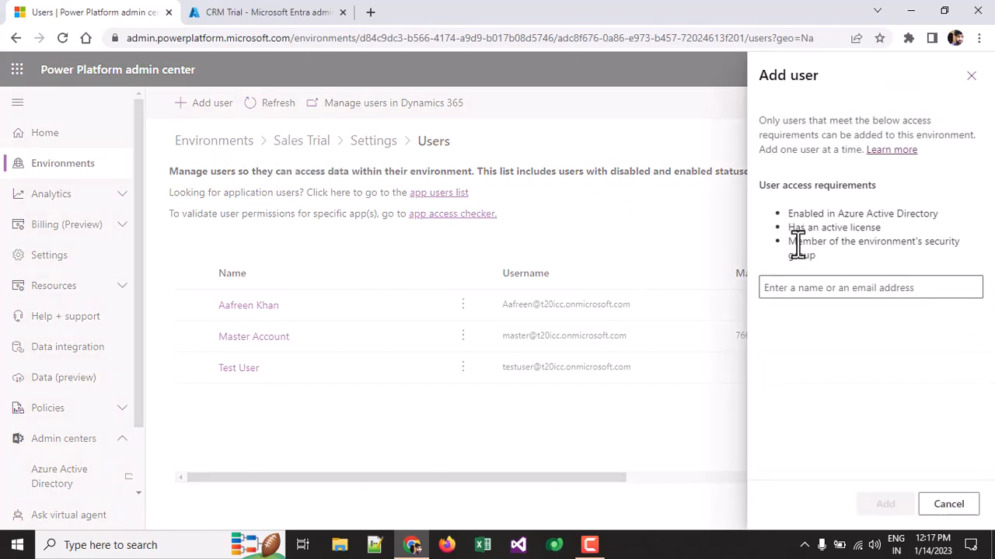
left_click(820, 290)
key("ctrl+v")
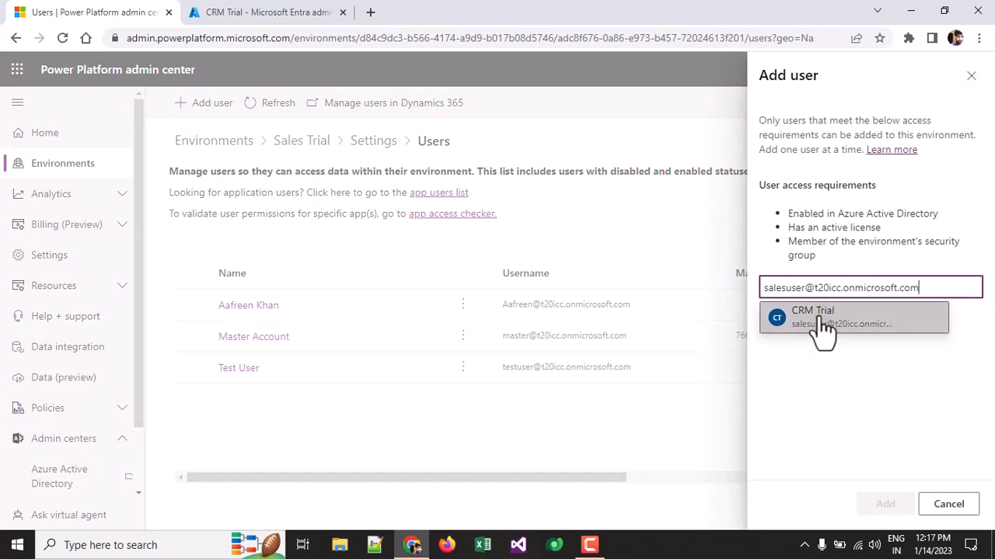
left_click(822, 322)
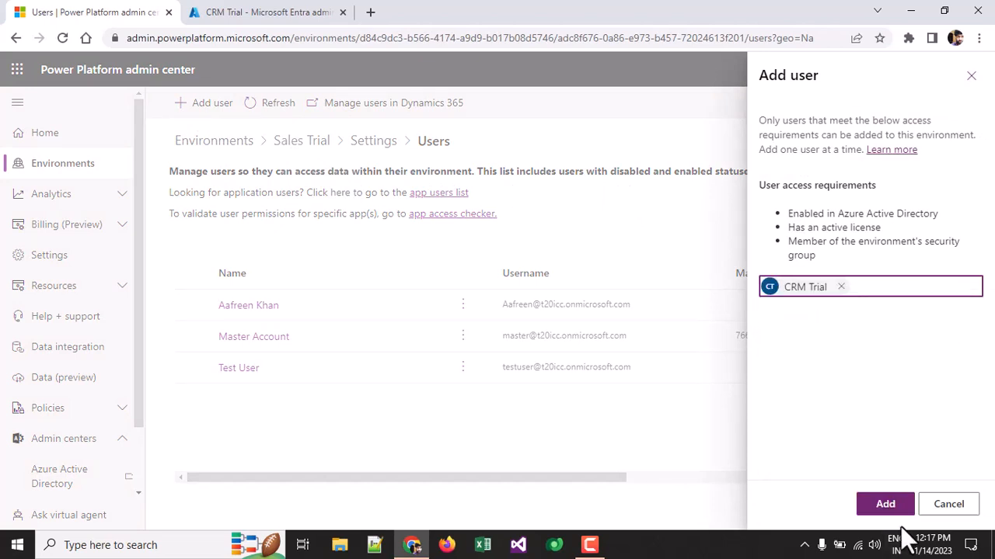
left_click(894, 505)
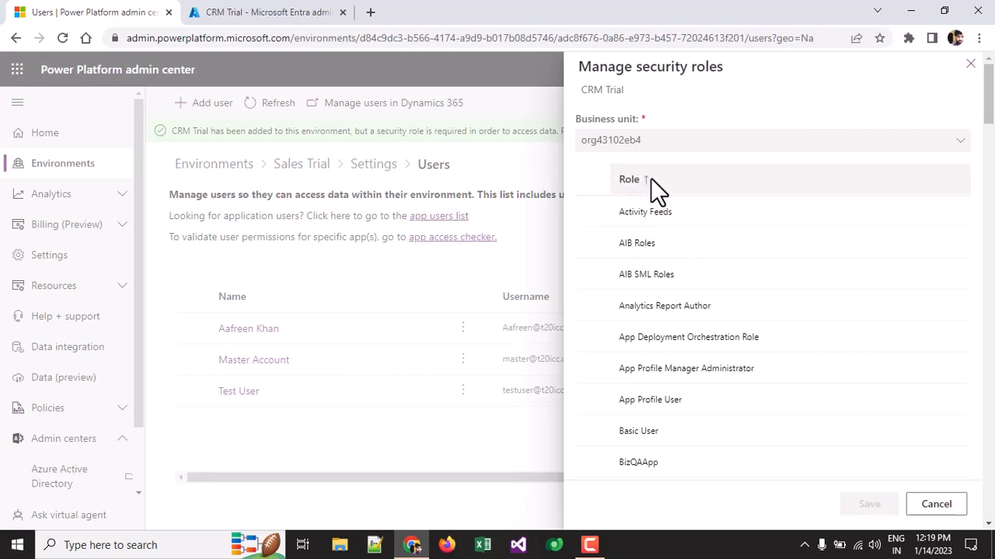
Select the Sales Enterprise app access security role for CRM Trial
scroll(659, 295, "down", 3)
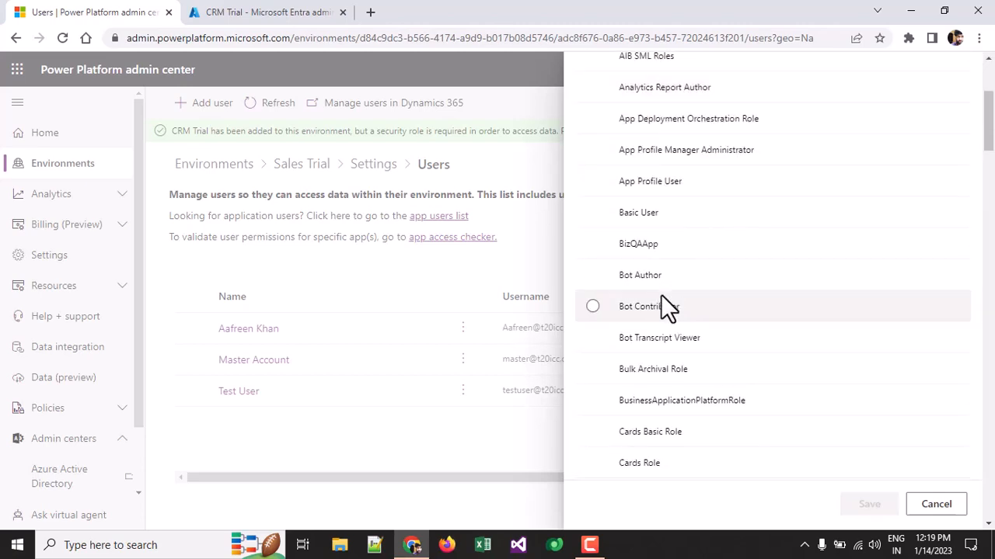
scroll(684, 311, "down", 6)
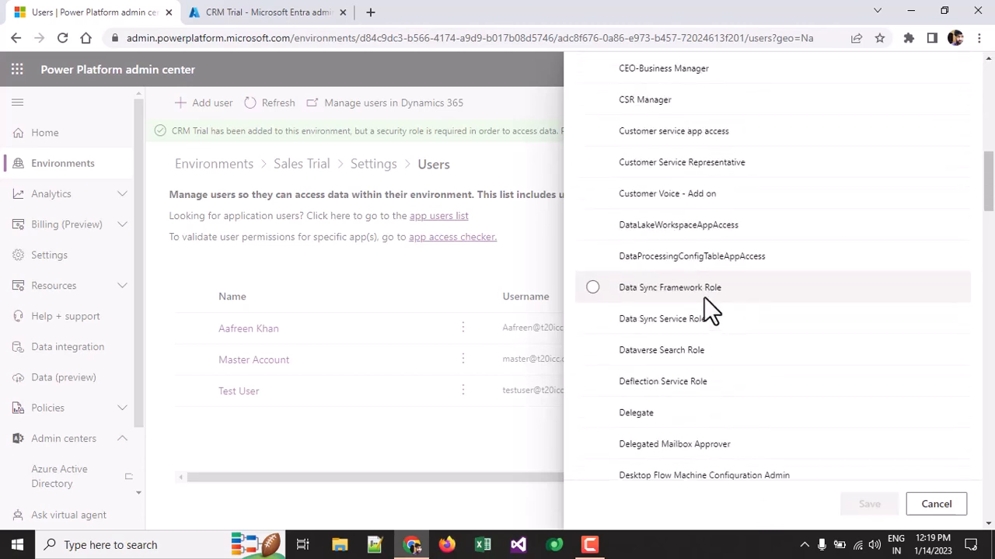
scroll(711, 310, "down", 5)
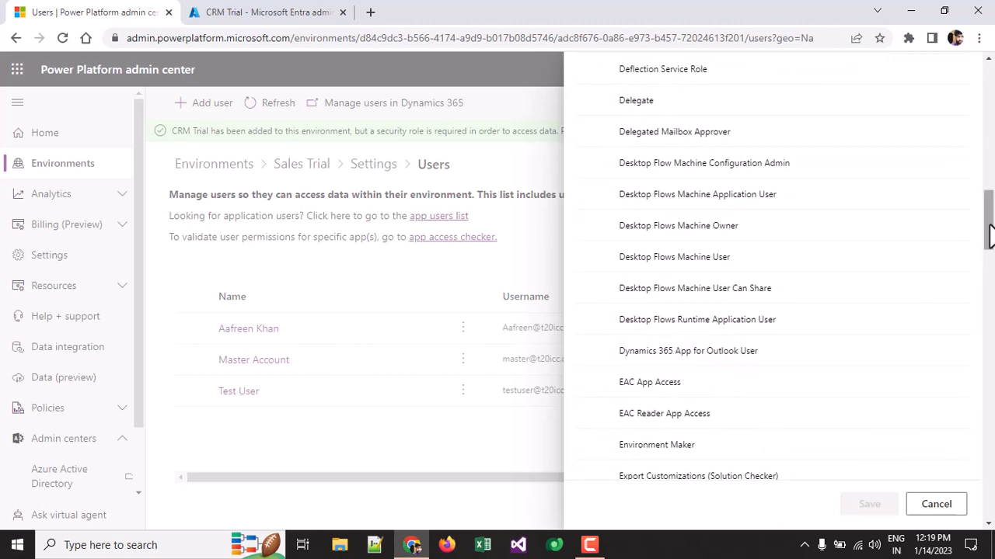
left_click_drag(990, 233, 980, 420)
scroll(932, 404, "up", 1)
left_click(726, 299)
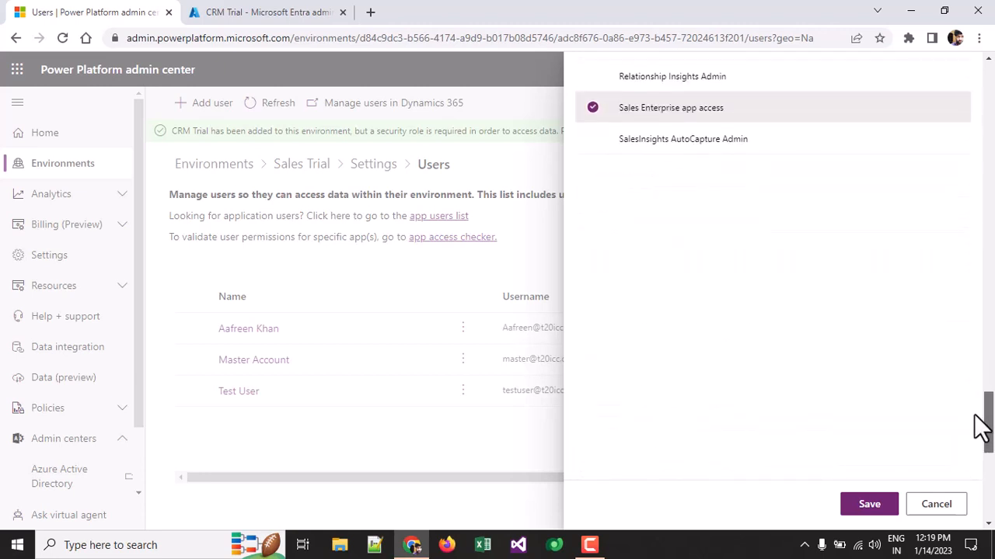
Add the Sales Manager, Salesperson, Sales system access and Sales system access extension roles to the selection and save CRM Trial's security roles
left_click(645, 172)
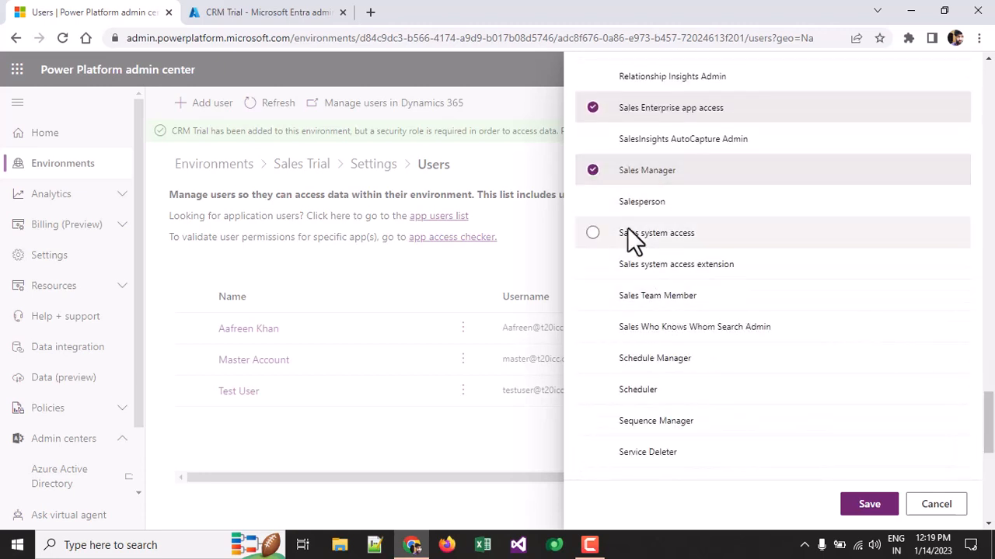
left_click(643, 202)
left_click(652, 239)
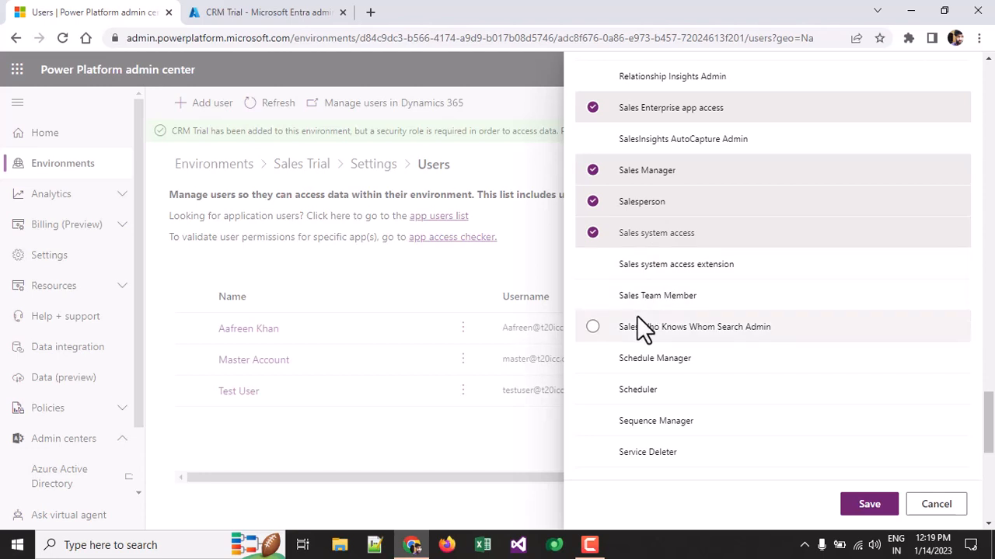
left_click(718, 266)
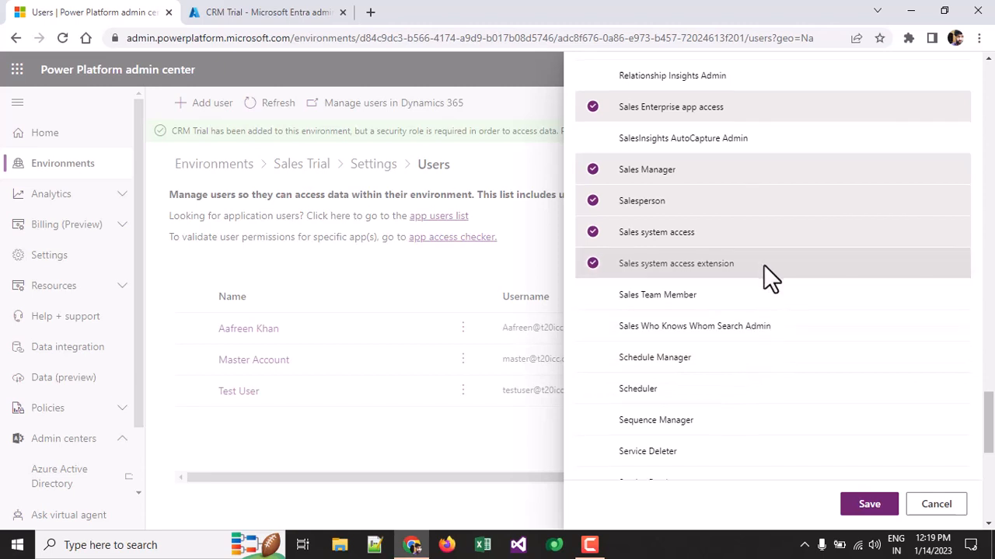
scroll(763, 264, "down", 3)
scroll(788, 370, "up", 2)
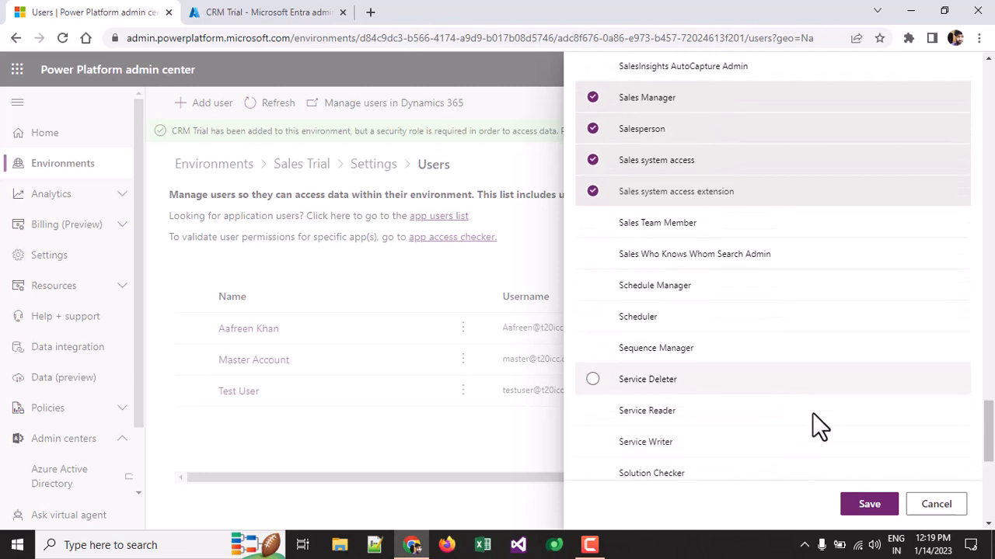
left_click(863, 511)
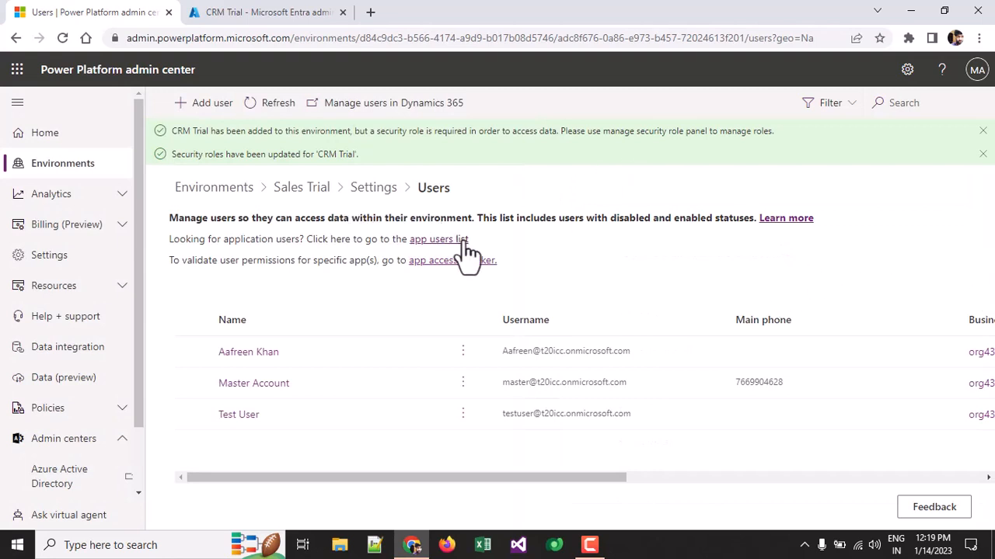
Return to the Sales Trial environment's details page
triple_click(586, 219)
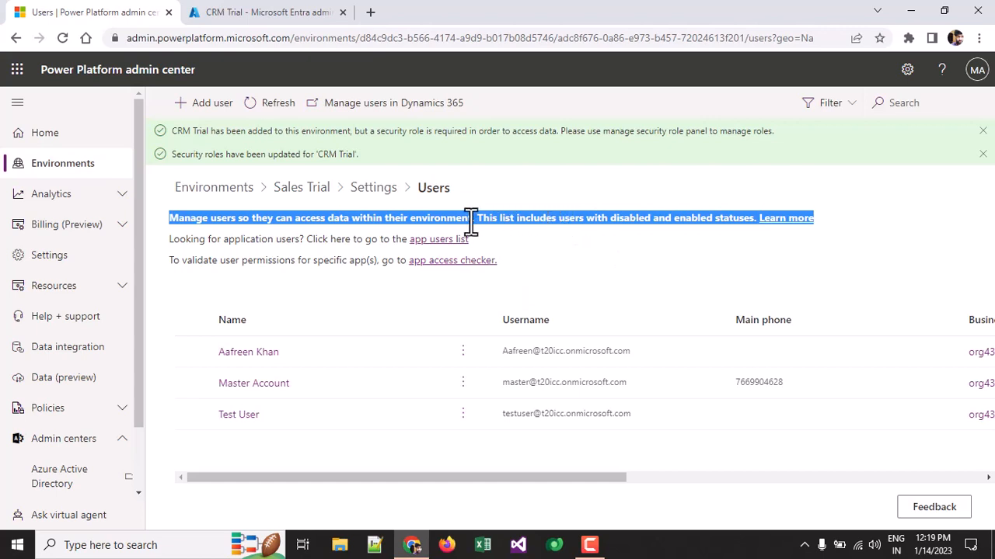
left_click(305, 187)
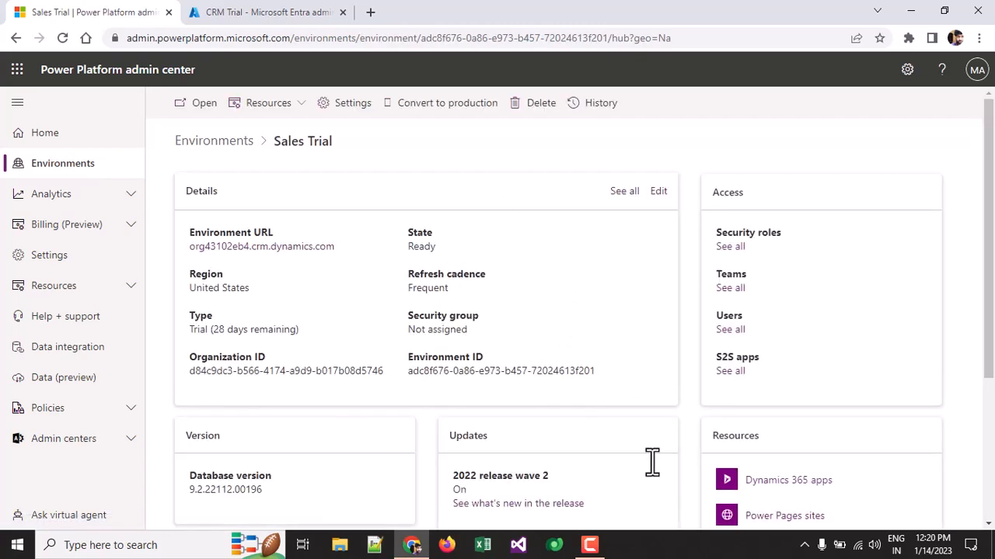
Copy the Sales Trial environment's URL from its details
scroll(673, 413, "down", 3)
scroll(326, 245, "up", 3)
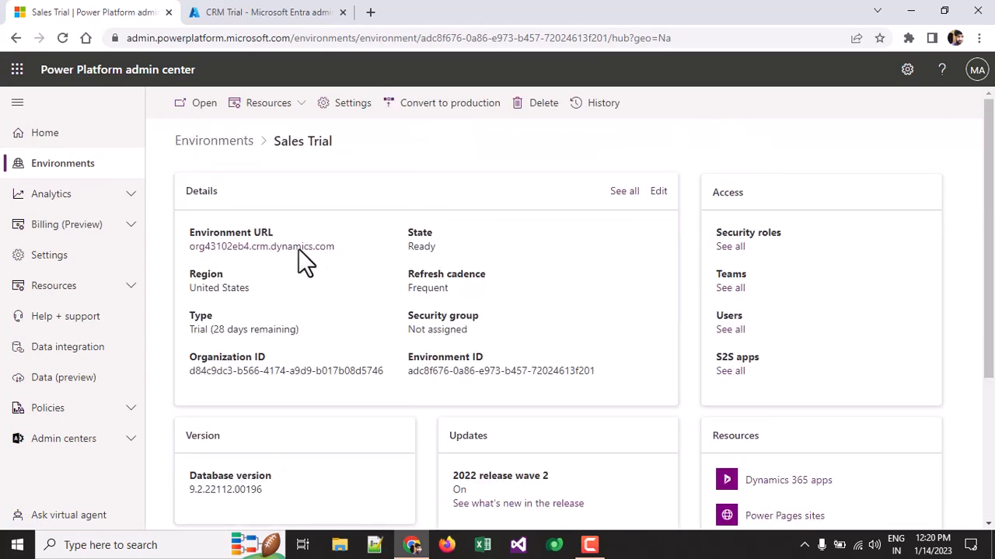
right_click(300, 250)
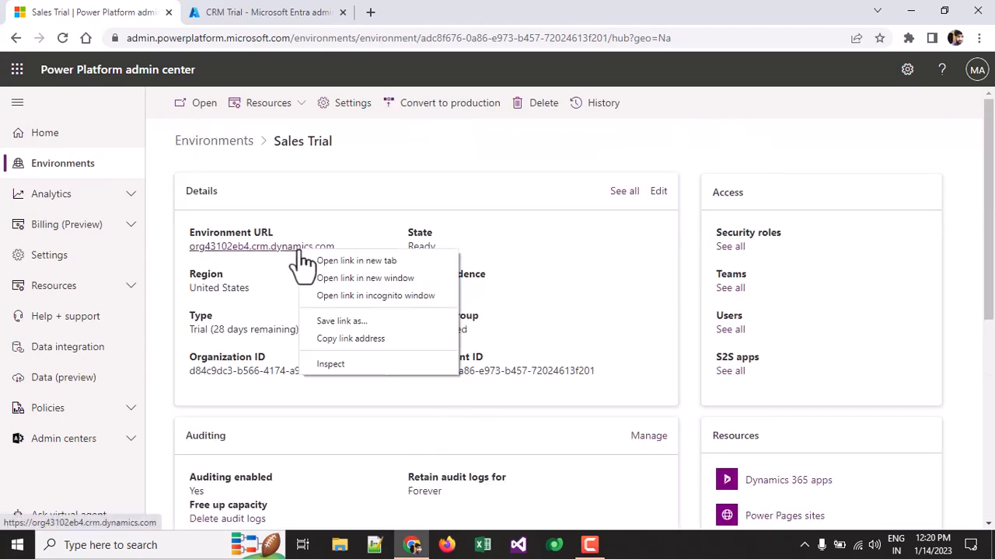
left_click(369, 227)
left_click_drag(342, 247, 199, 247)
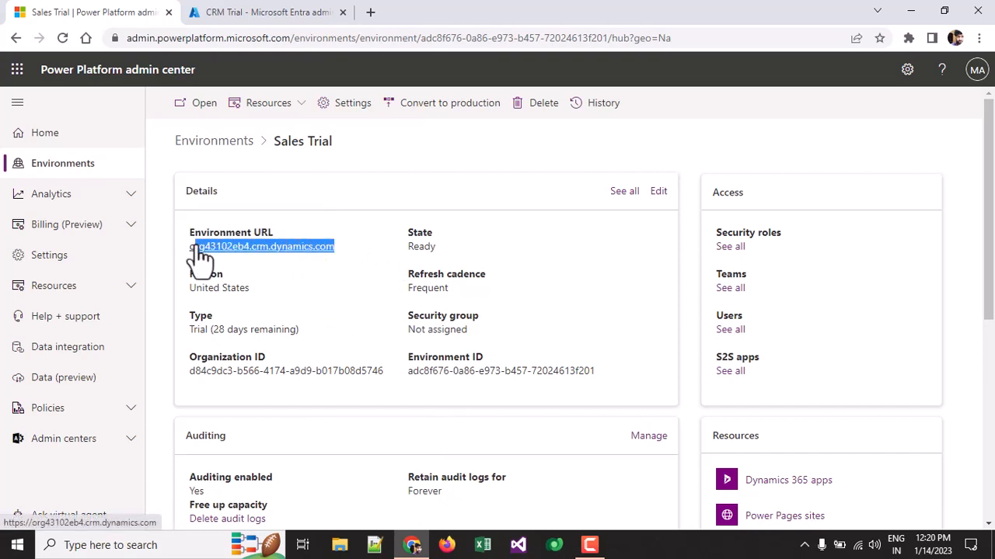
key("shift+Left")
key("ctrl+c")
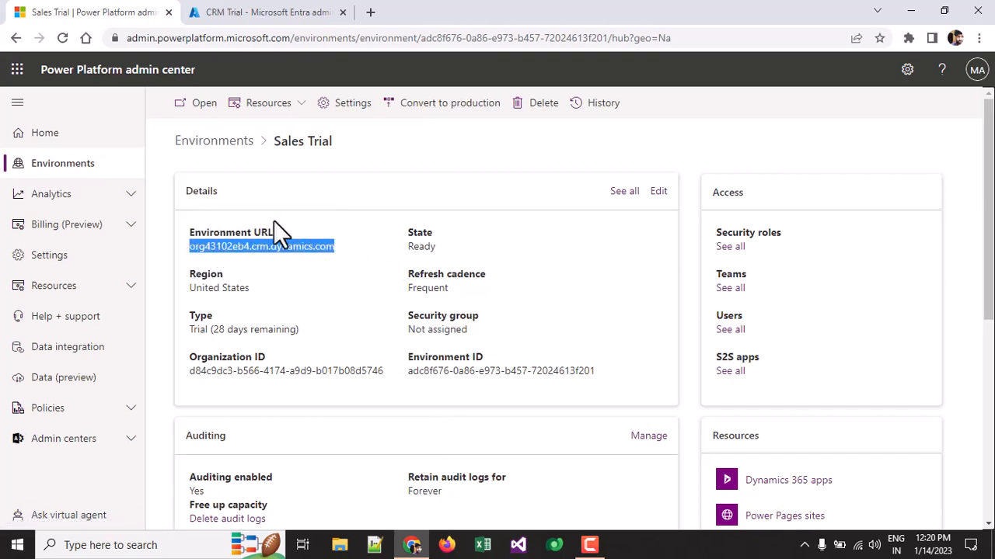
left_click(424, 208)
Open org43102eb4.crm.dynamics.com in a new incognito window
left_click(978, 38)
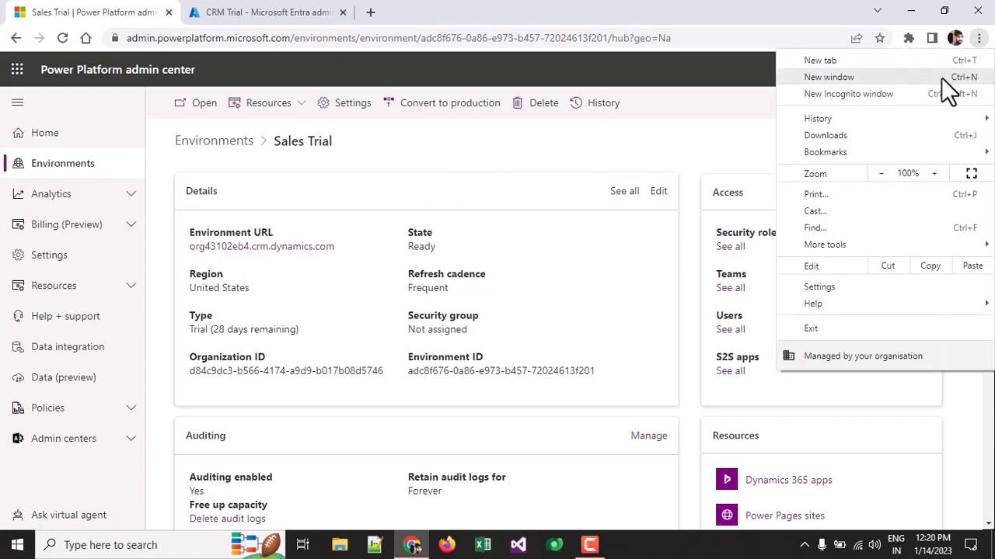
left_click(904, 100)
key("ctrl+v")
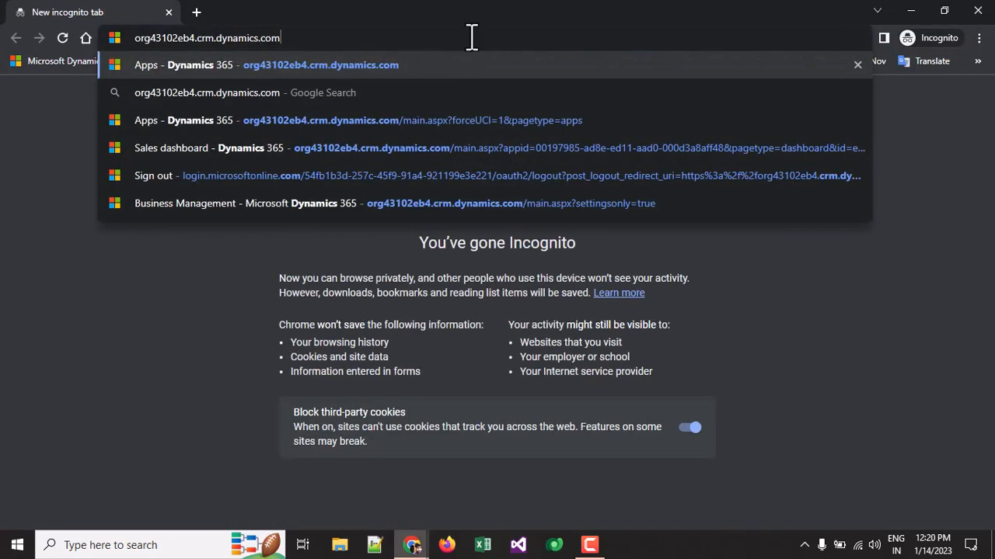
key("Return")
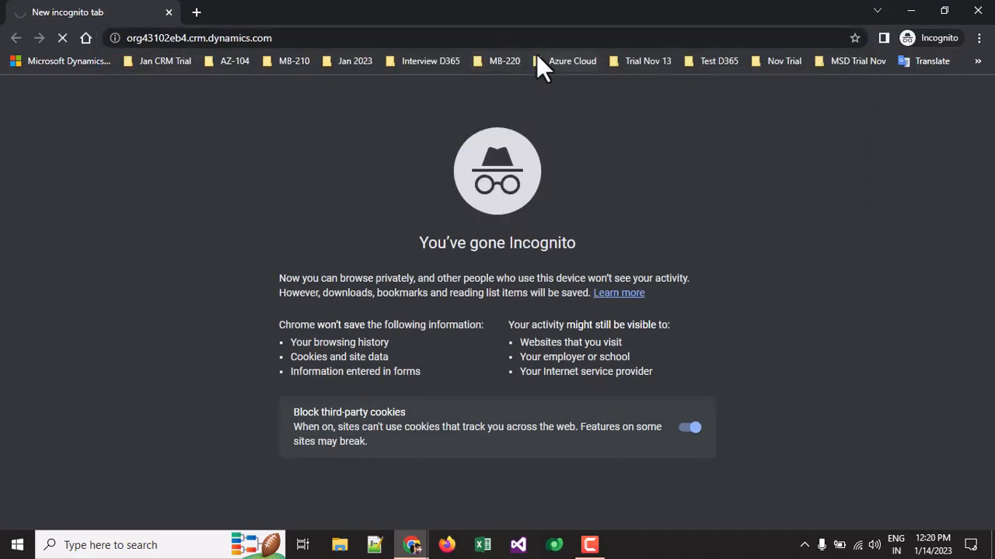
Copy CRM Trial's user principal name from the Microsoft Entra admin center and return to the incognito sign-in page
key("alt+Tab")
left_click(252, 11)
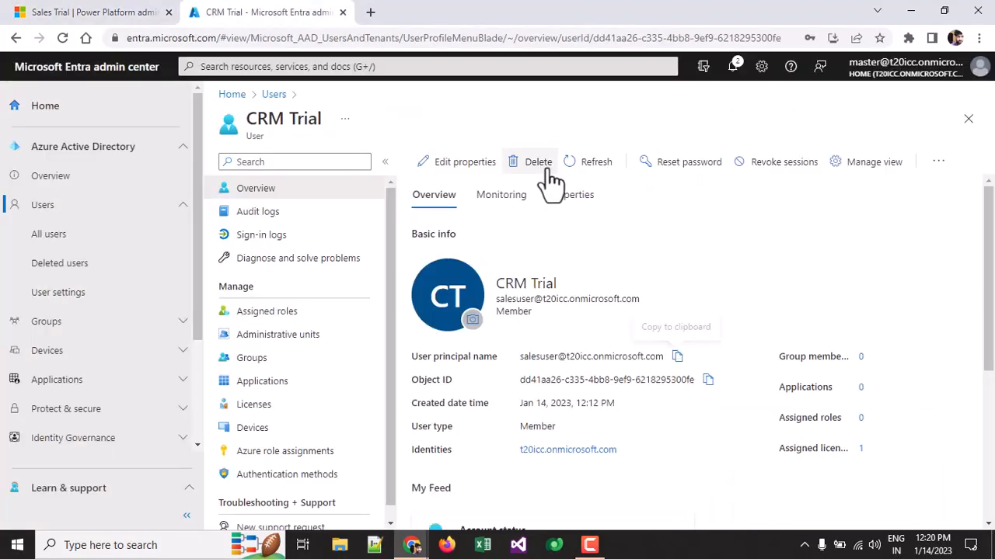
left_click(677, 356)
key("alt+Tab")
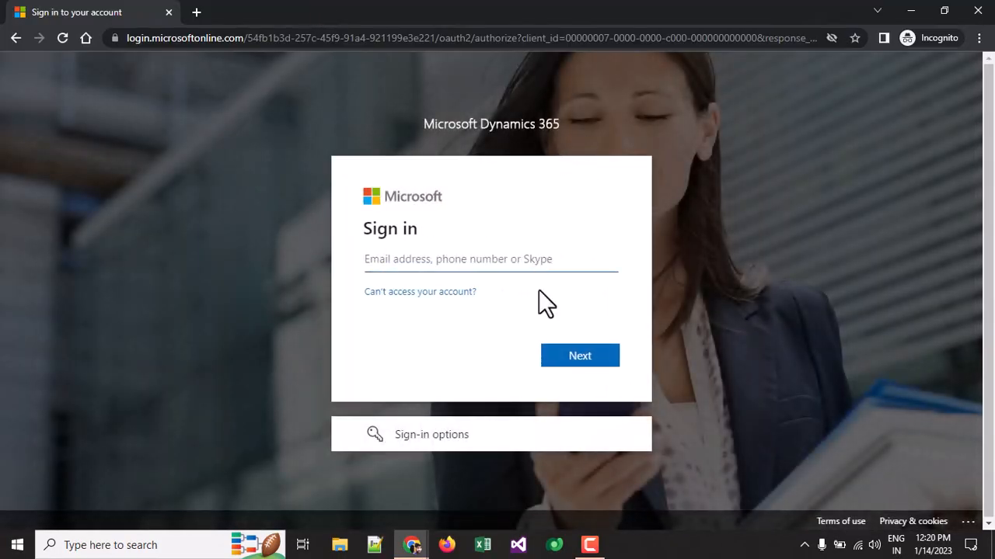
Sign in to Microsoft Dynamics 365 with the copied user principal name and the account password
left_click(541, 261)
key("ctrl+v")
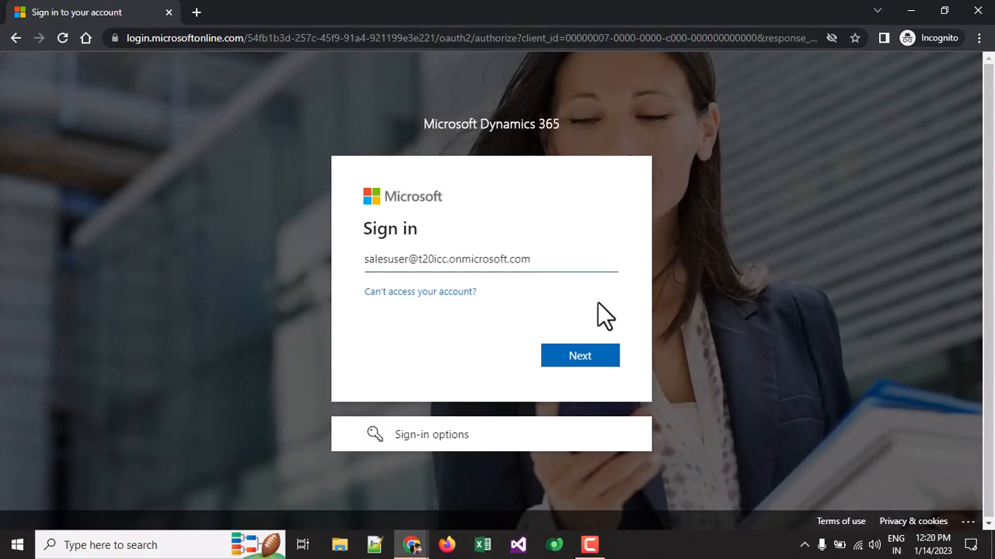
left_click(613, 357)
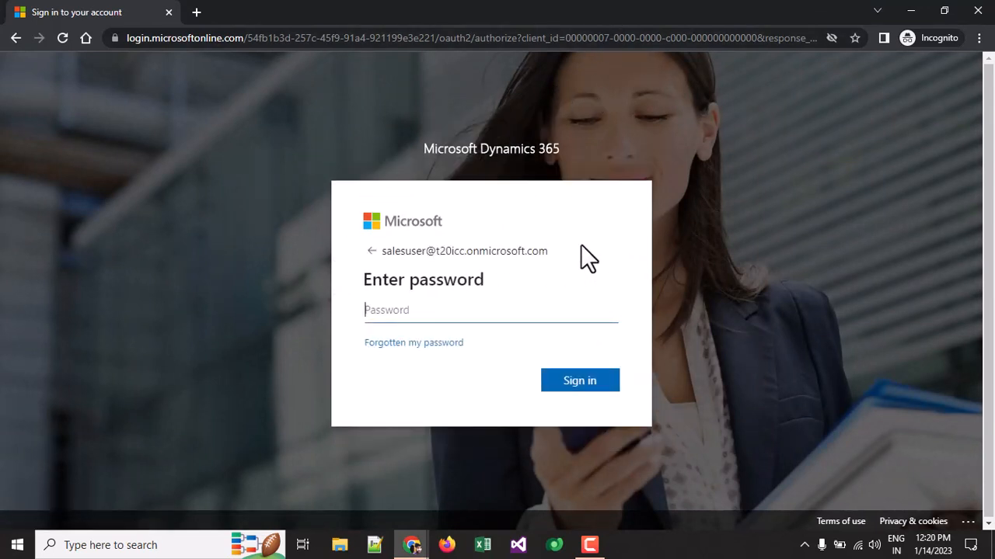
type("•••••••••")
key("Return")
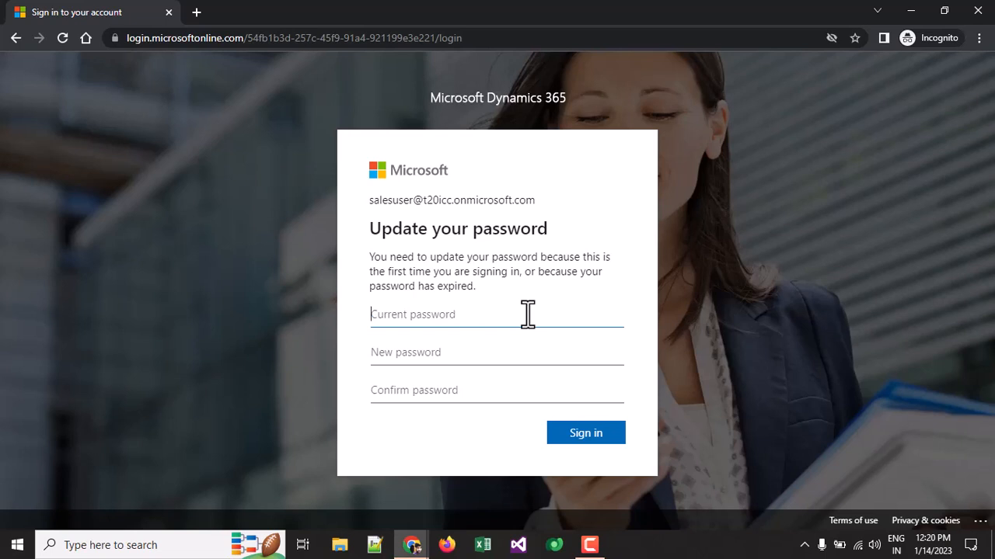
Update the account password by entering the current password and a confirmed new password, and choose to stay signed in
type("•")
key("Tab")
type("•")
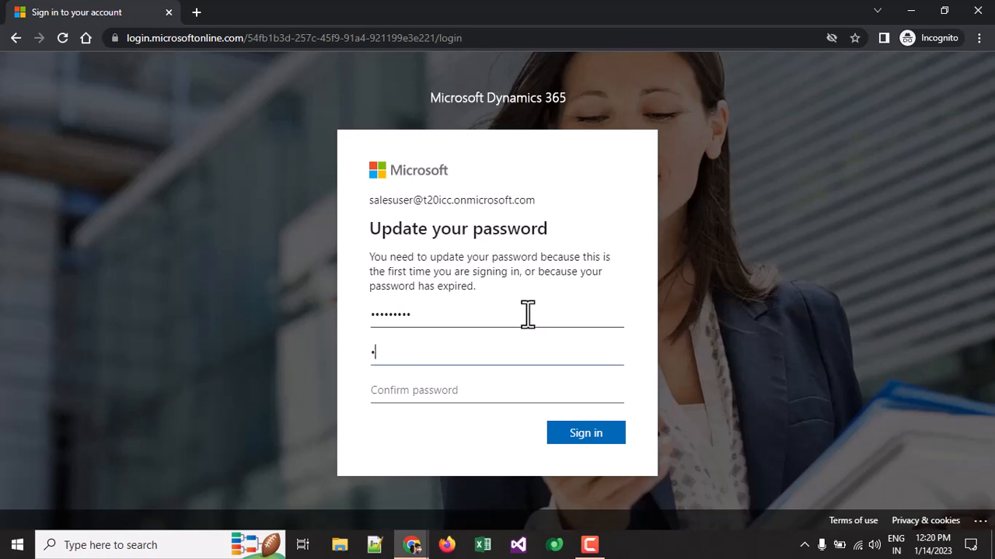
type("••••")
key("ctrl+a")
type("•")
key("BackSpace")
type("••••••")
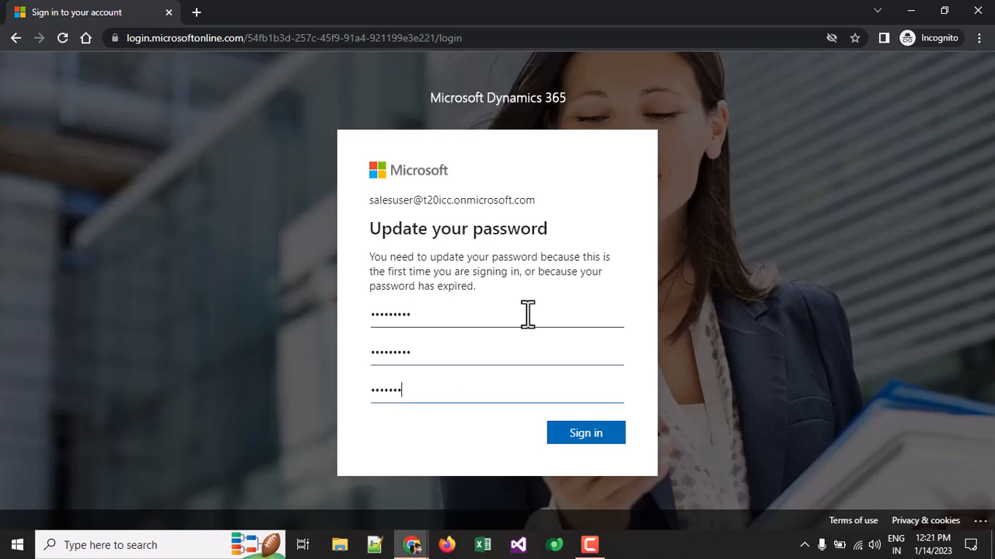
key("Return")
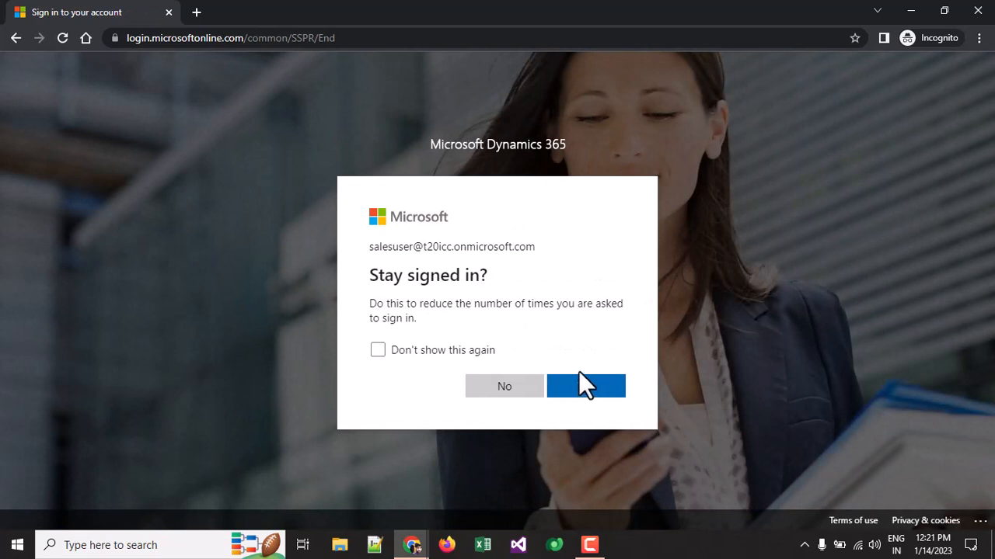
left_click(582, 394)
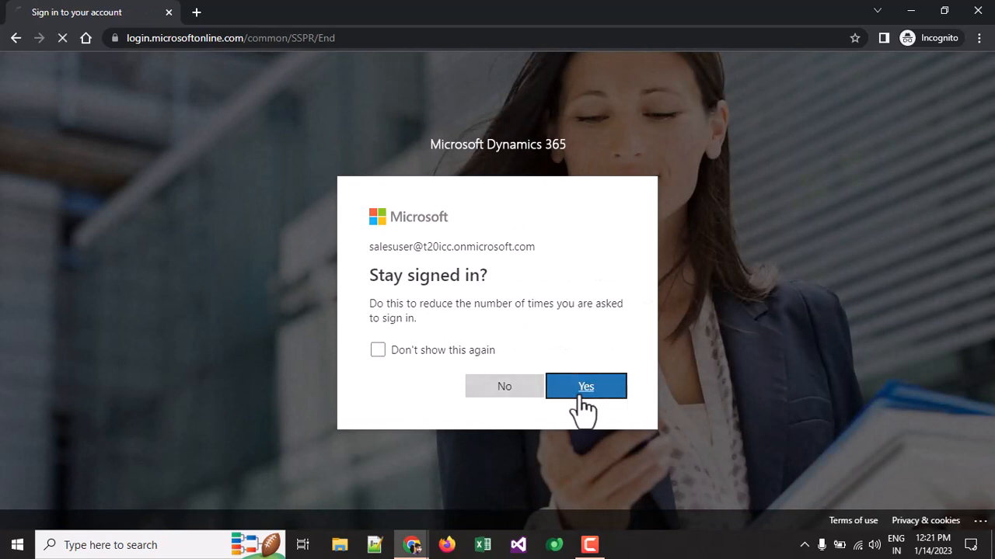